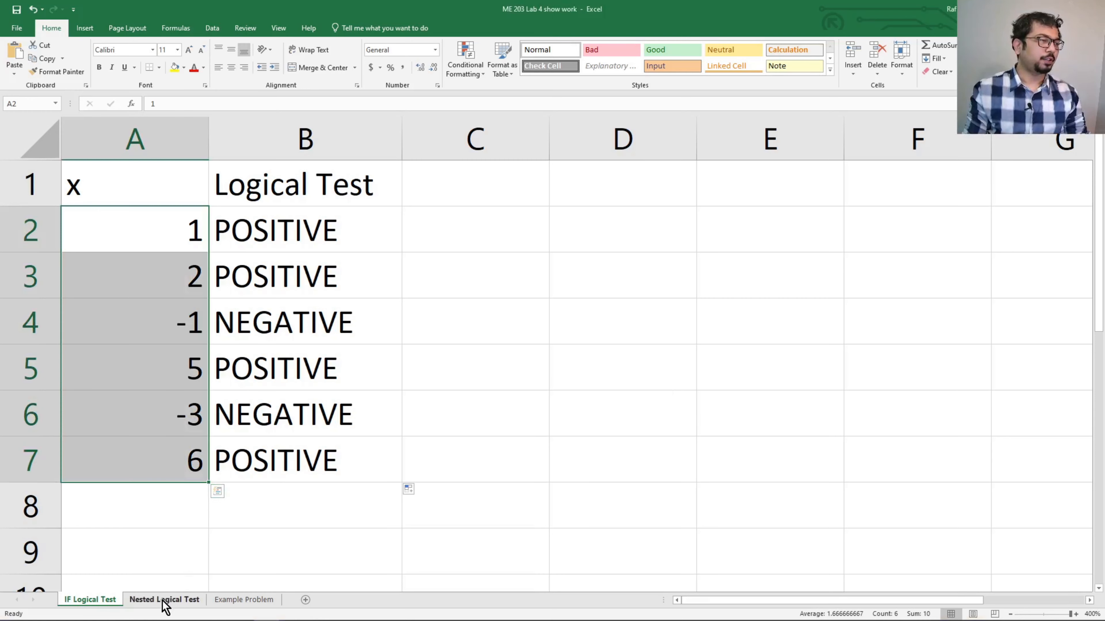
Switch to the Nested Logical Test sheet and review the x and y data and the two question columns, C and D.
click(163, 602)
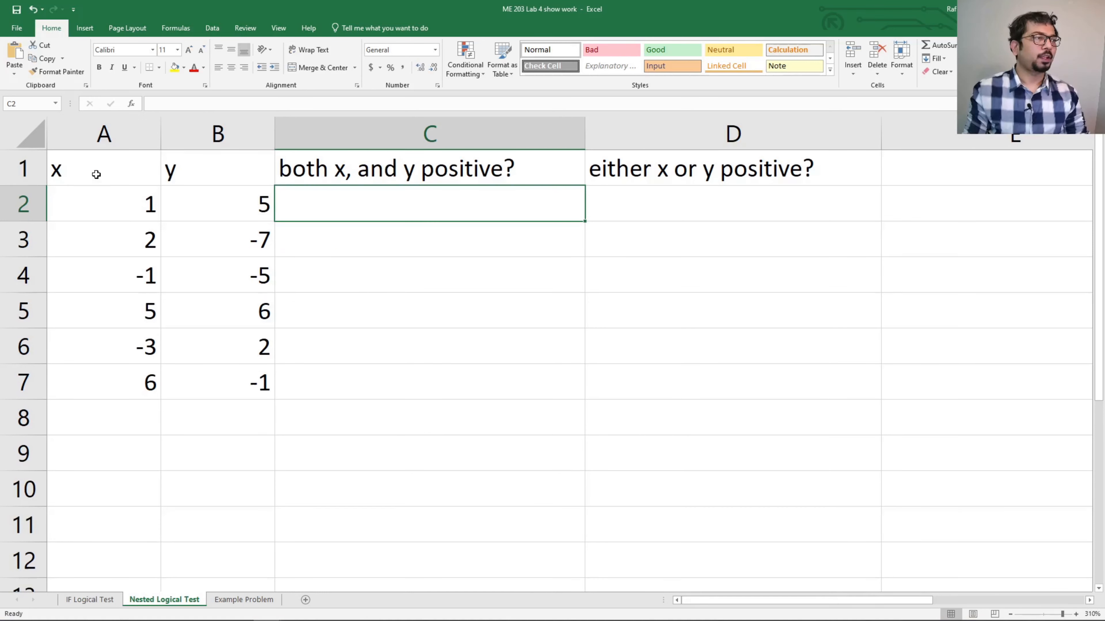
drag(93, 173, 223, 366)
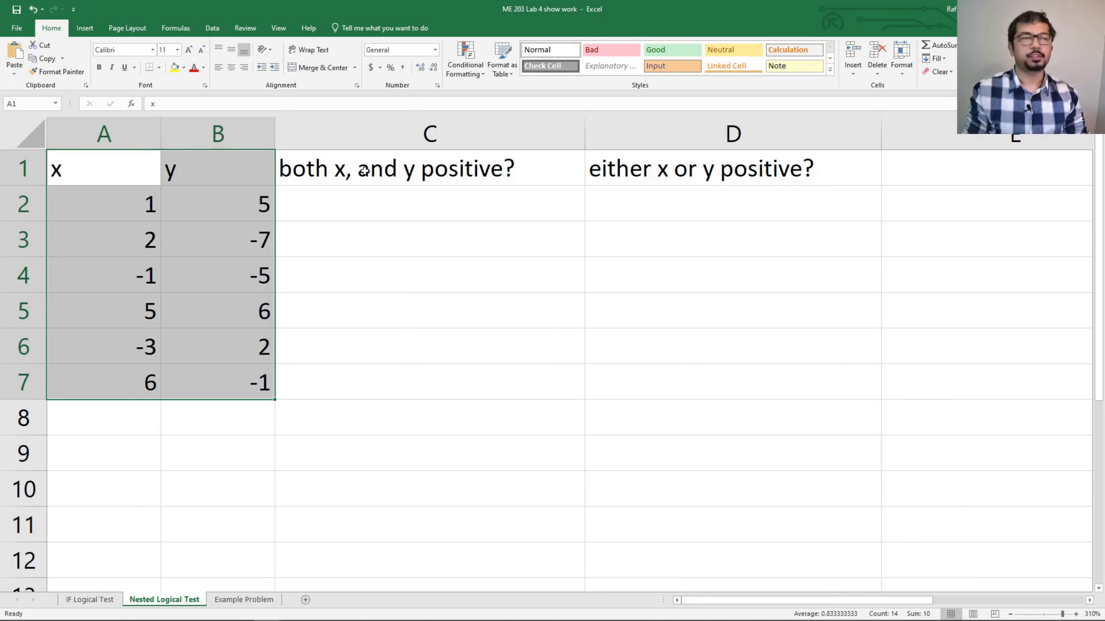
click(350, 175)
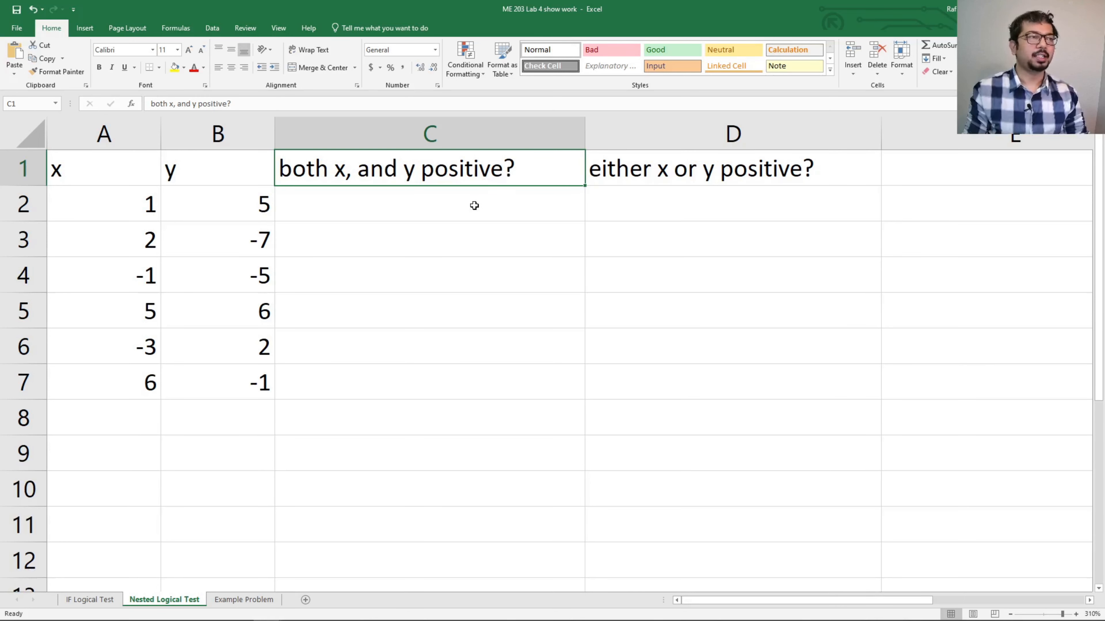
click(669, 169)
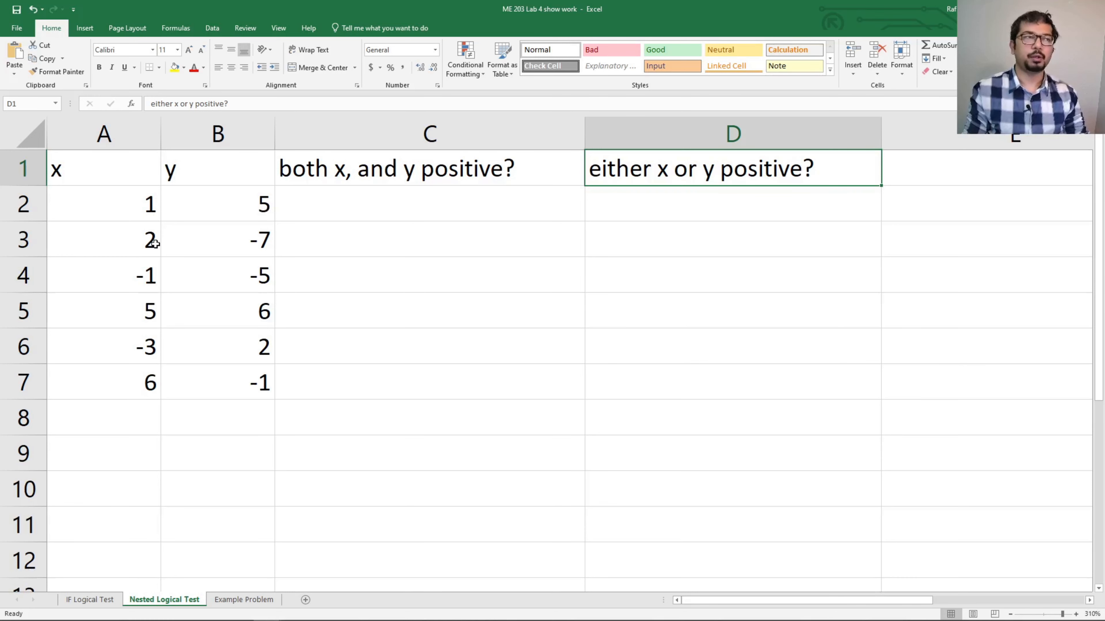
drag(419, 164, 417, 383)
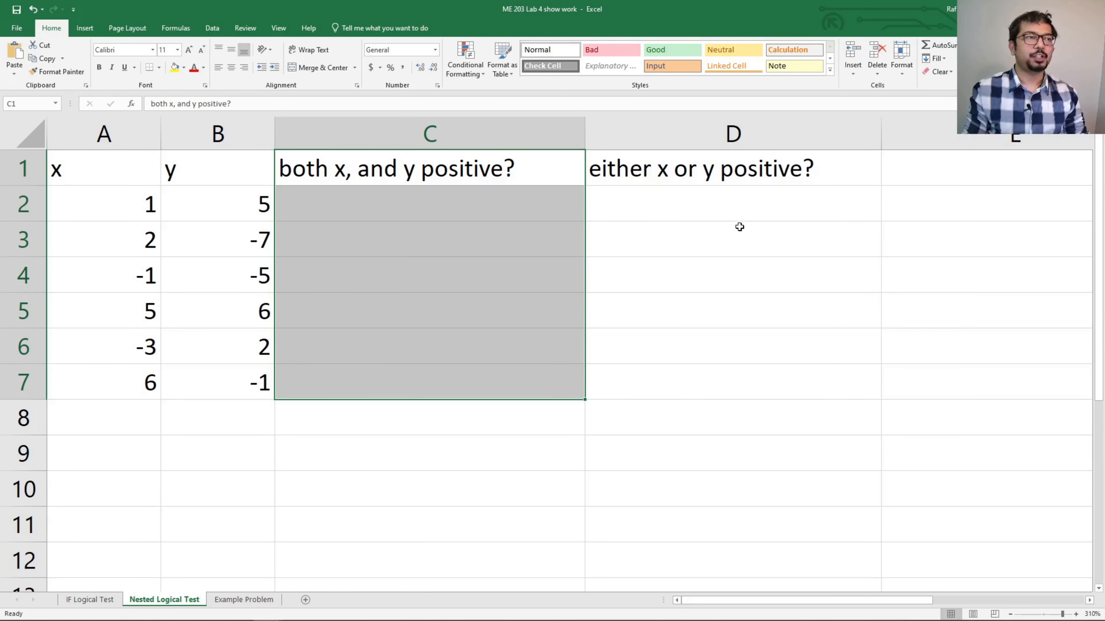
drag(718, 172, 716, 372)
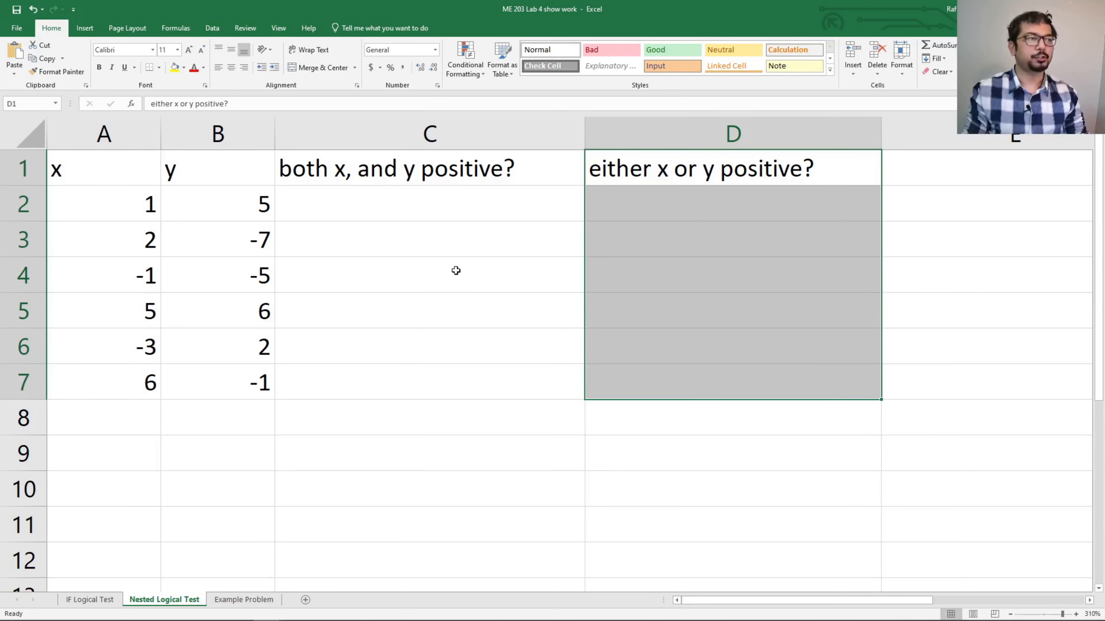
Start an IF formula in C2 whose logical test is AND(A2>0,B2>0).
click(458, 210)
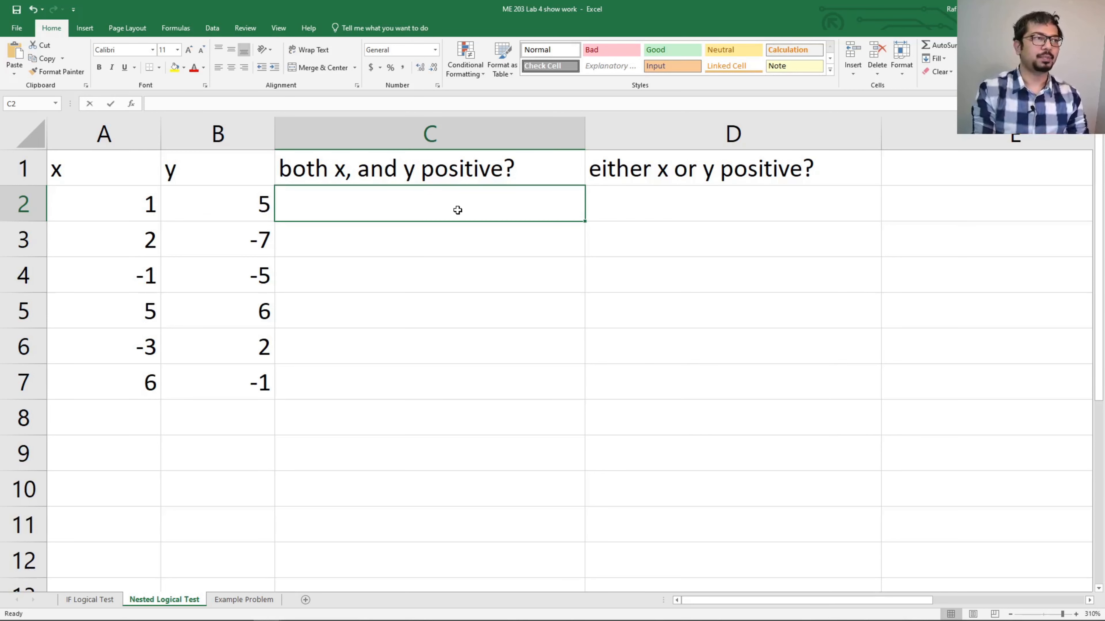
text(=)
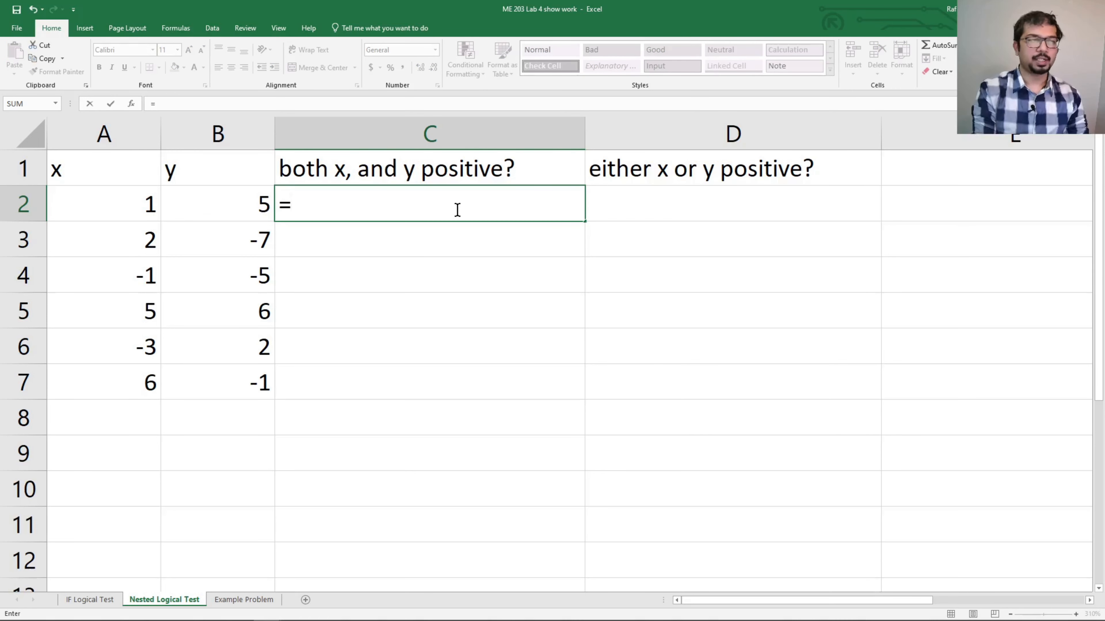
text(IF)
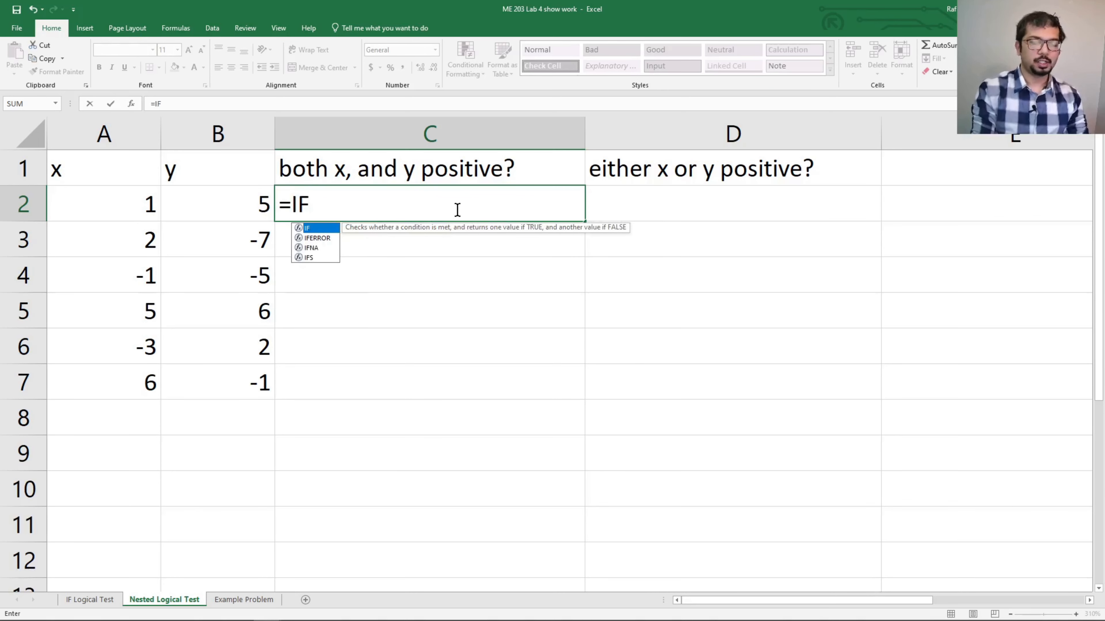
text(()
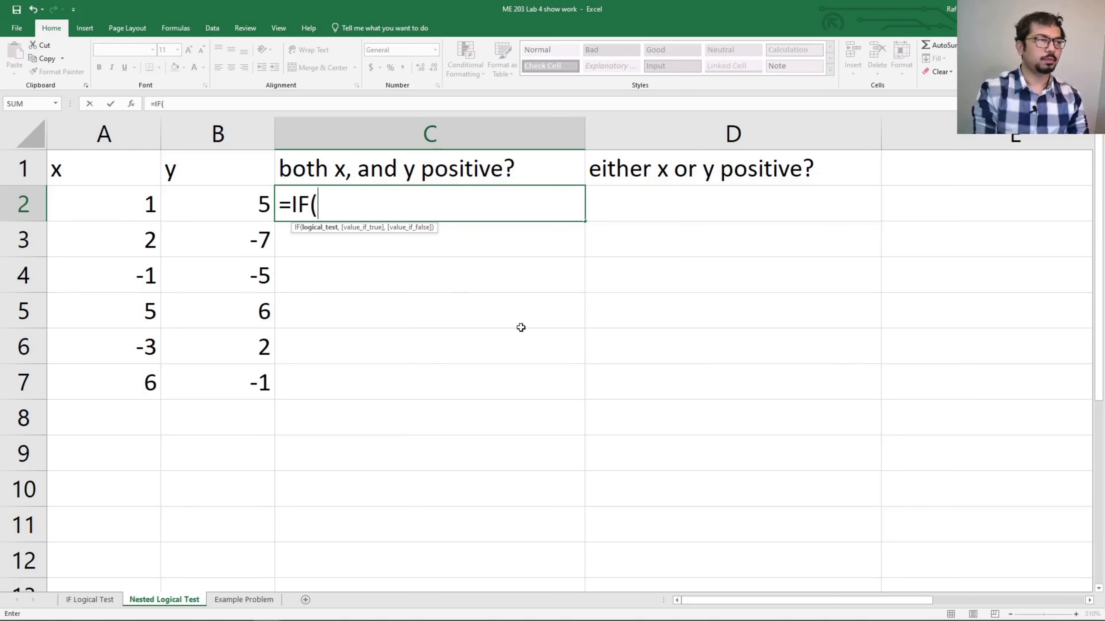
text(AND)
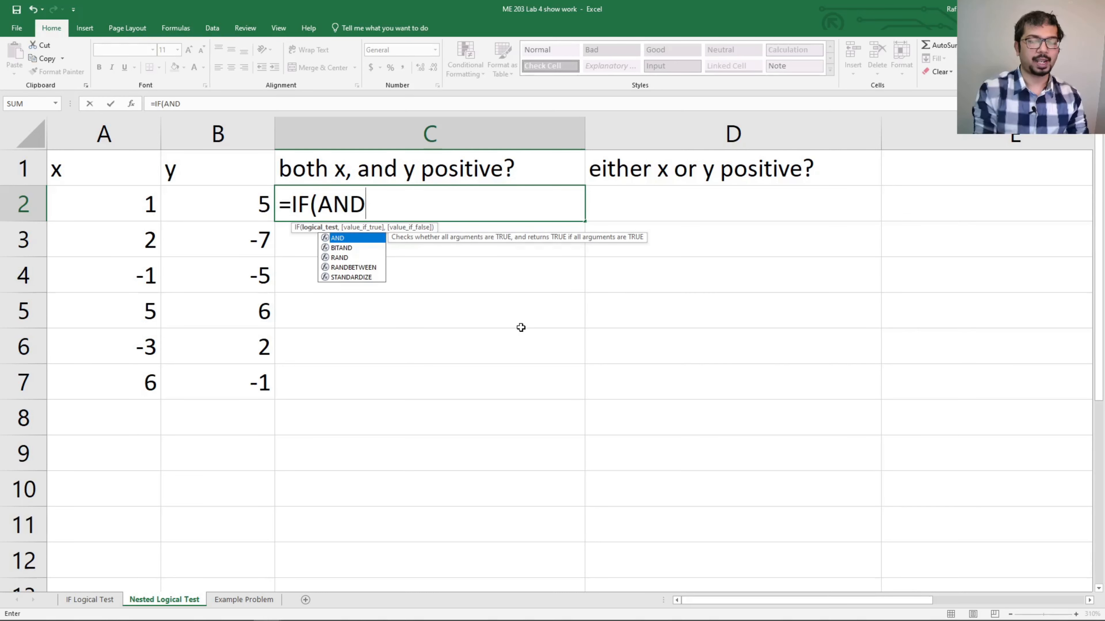
text(()
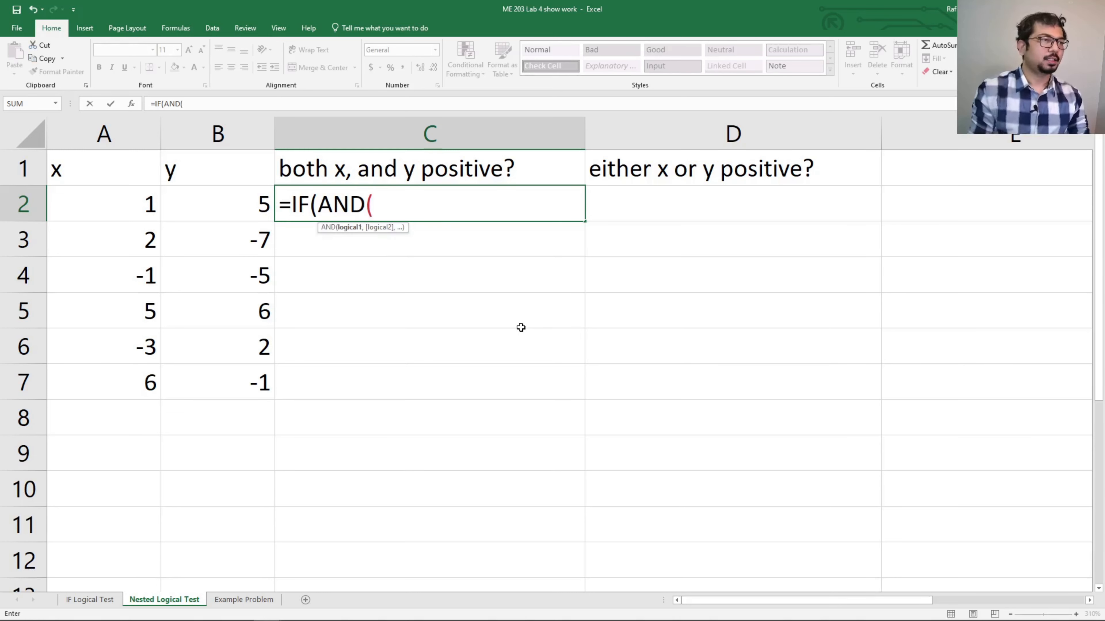
click(130, 205)
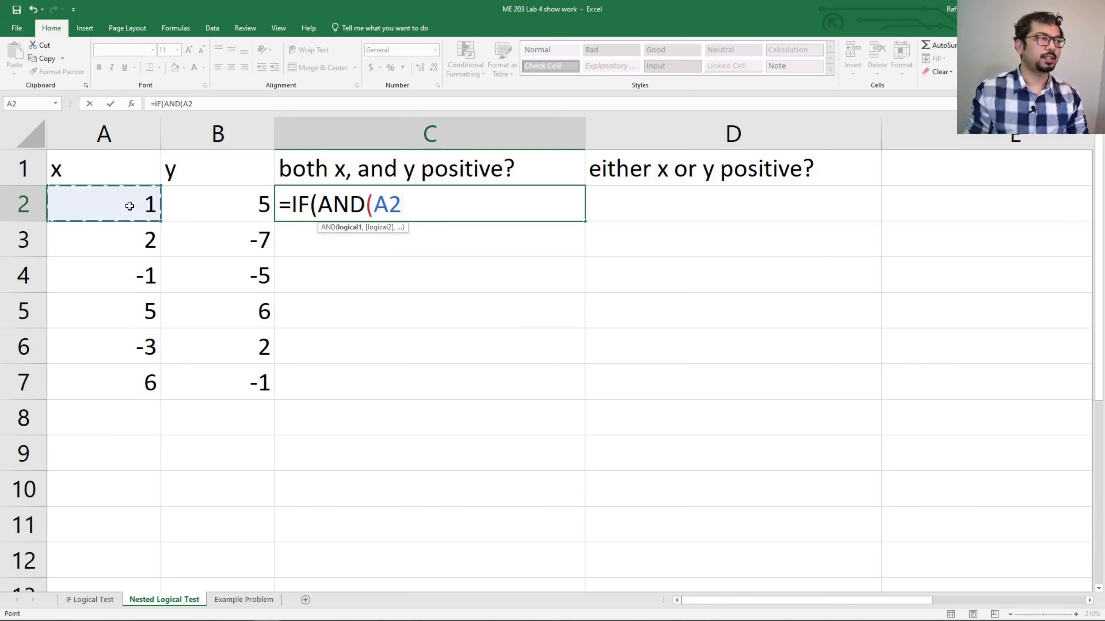
text(>0,)
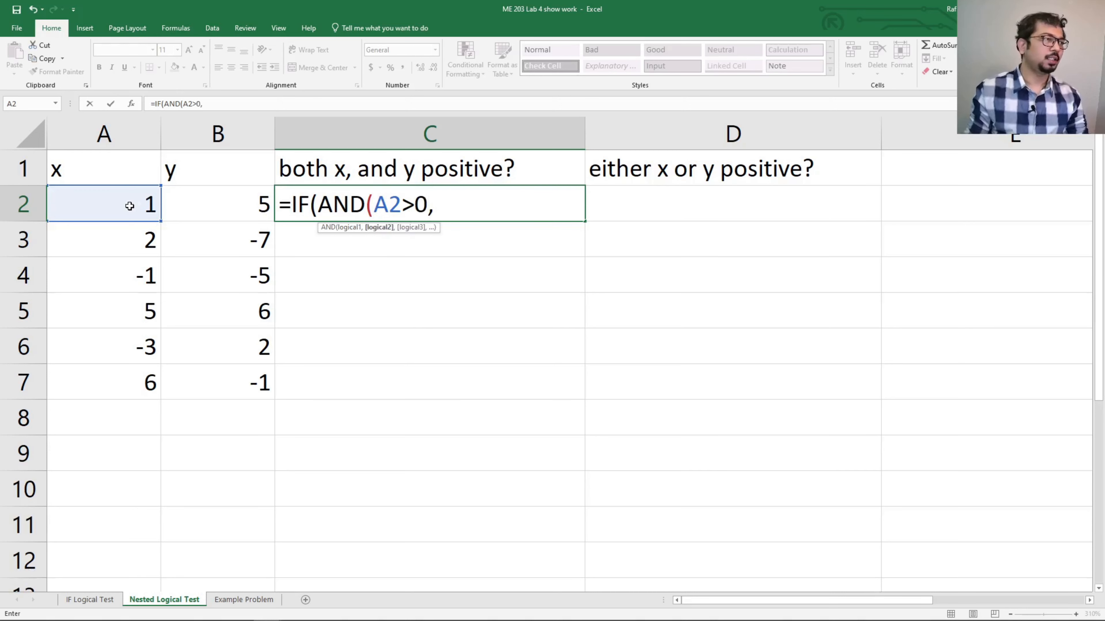
click(244, 209)
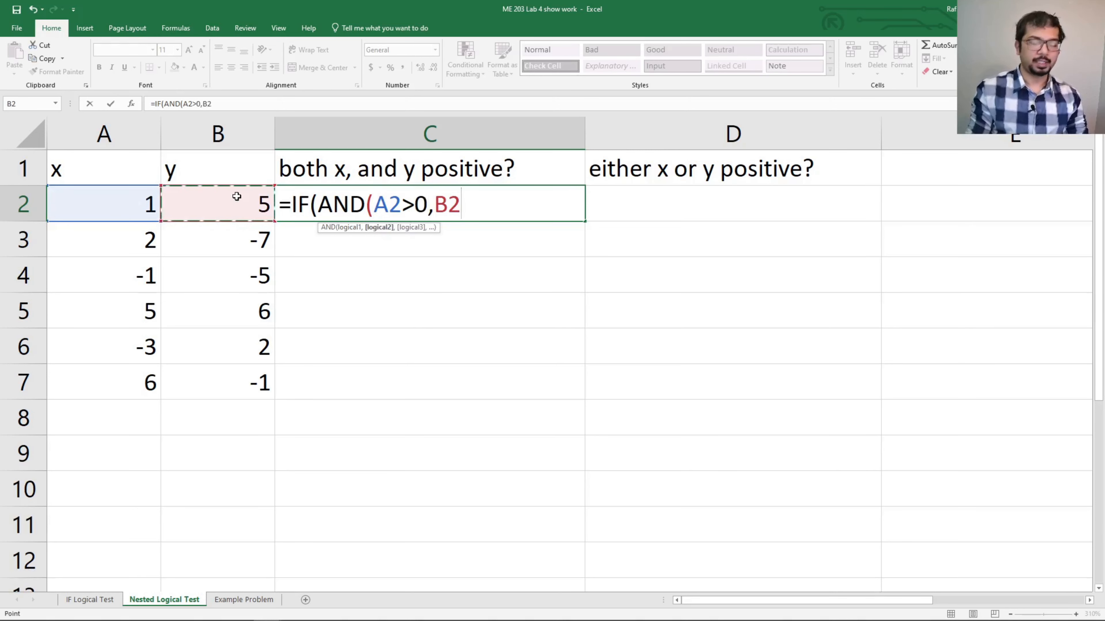
text(>0)
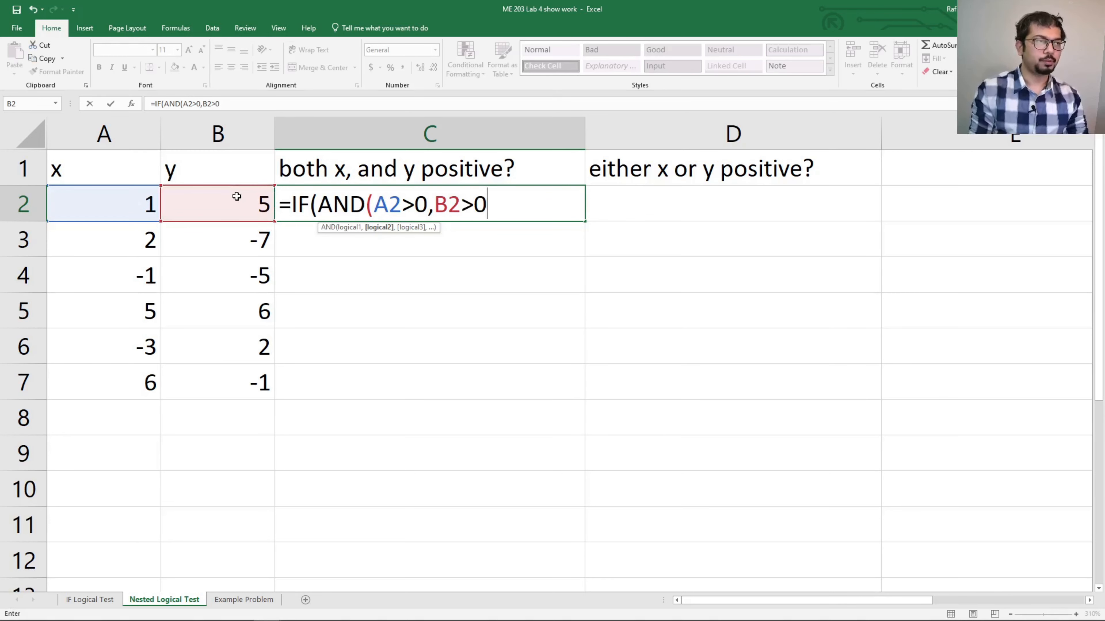
text())
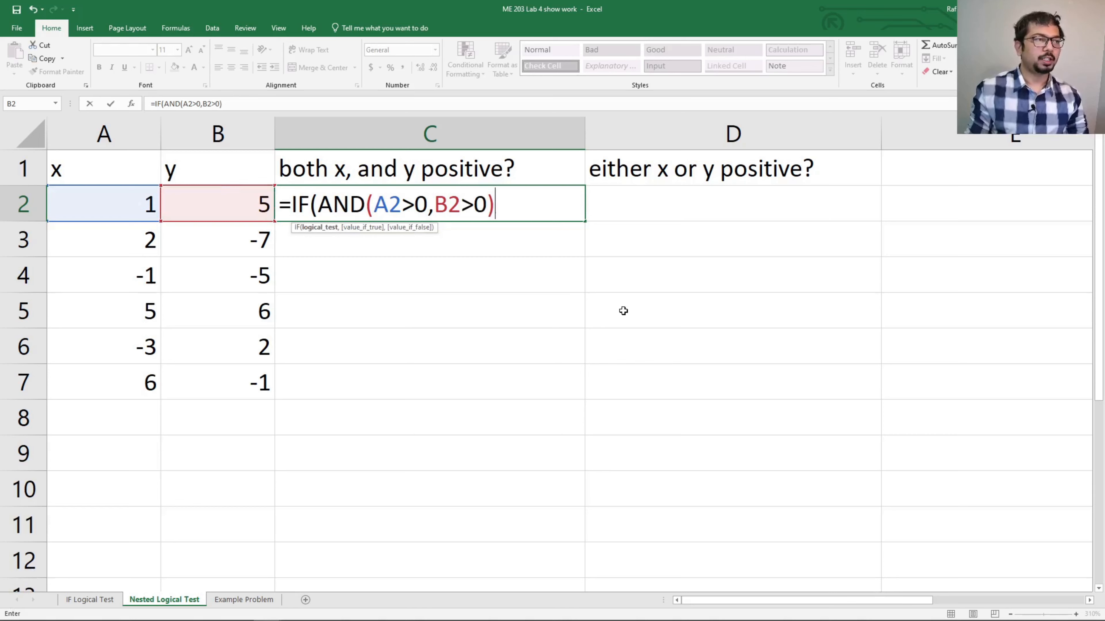
Complete the C2 formula so it returns "YES" when the test is true and "NO" when false.
text(,)
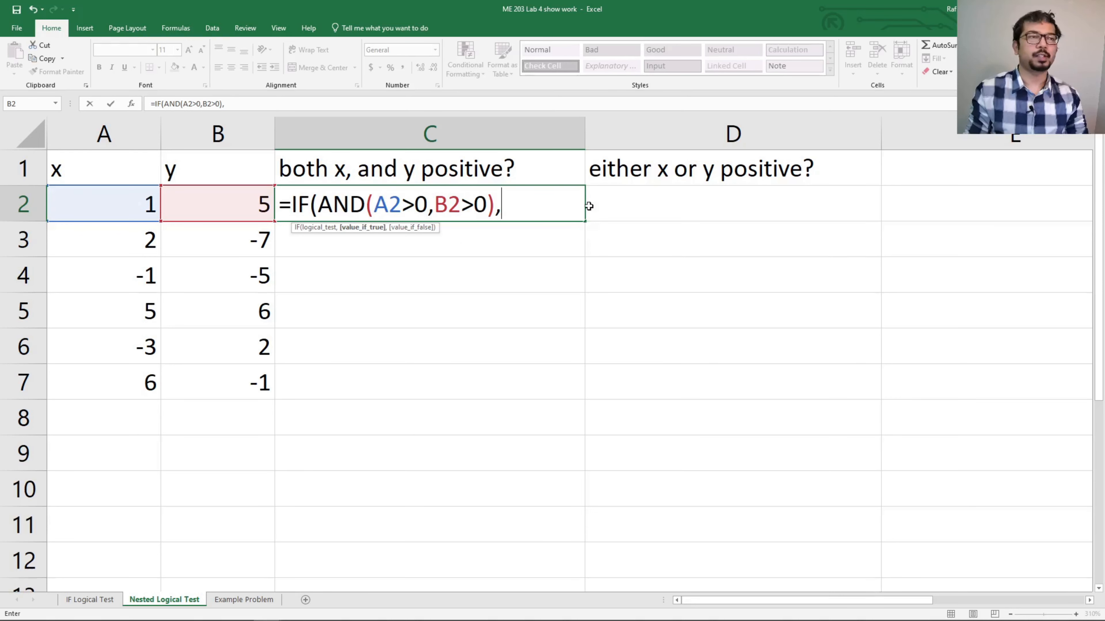
text(")
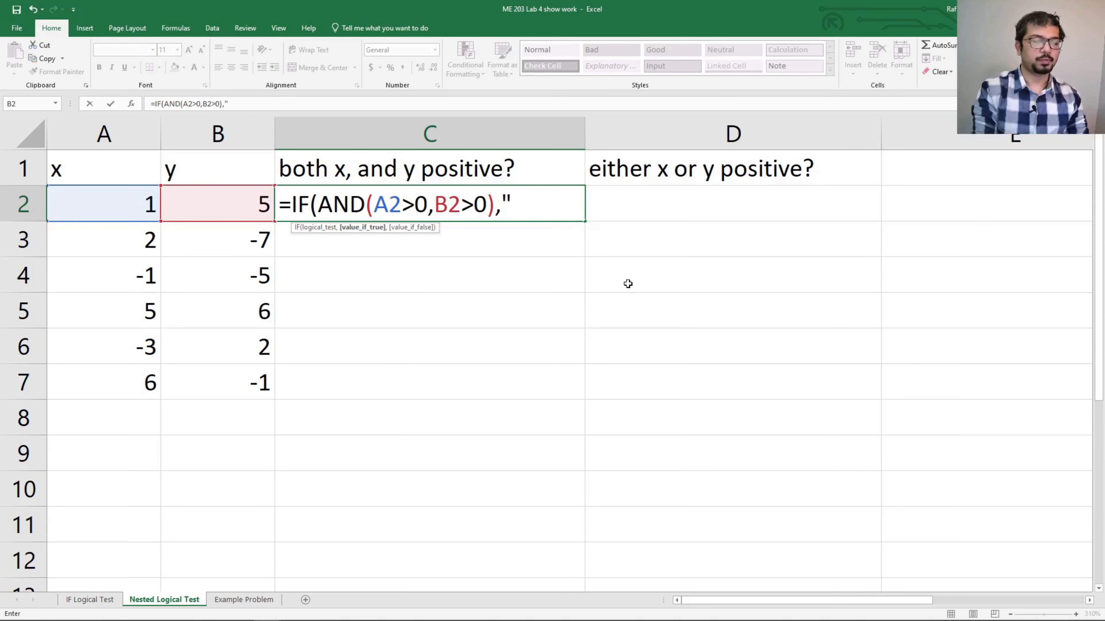
text(YES)
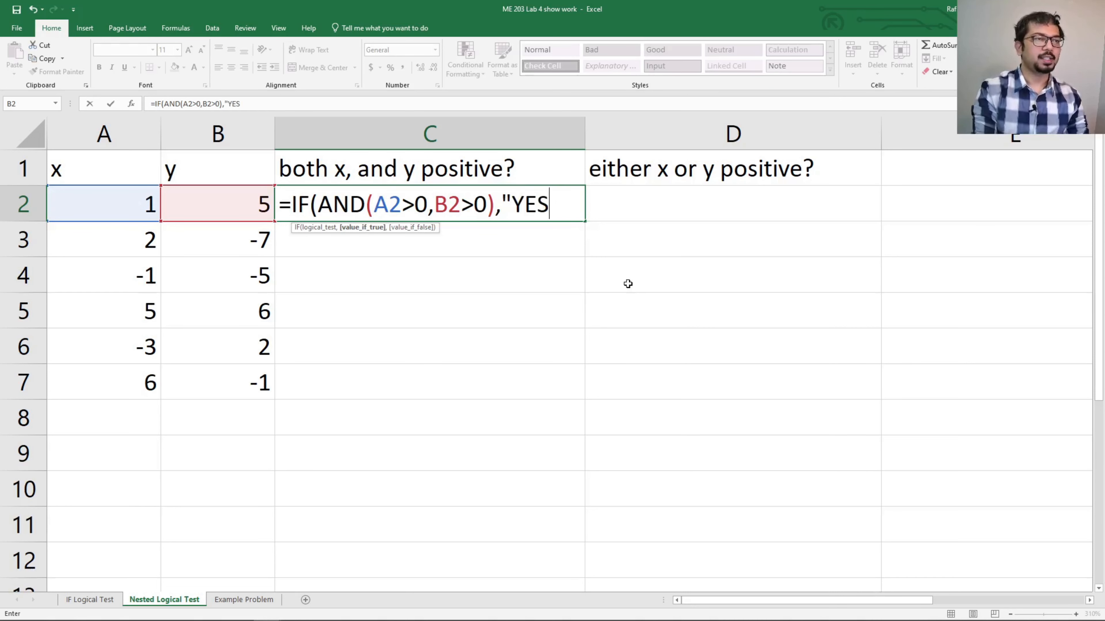
text(","NO)
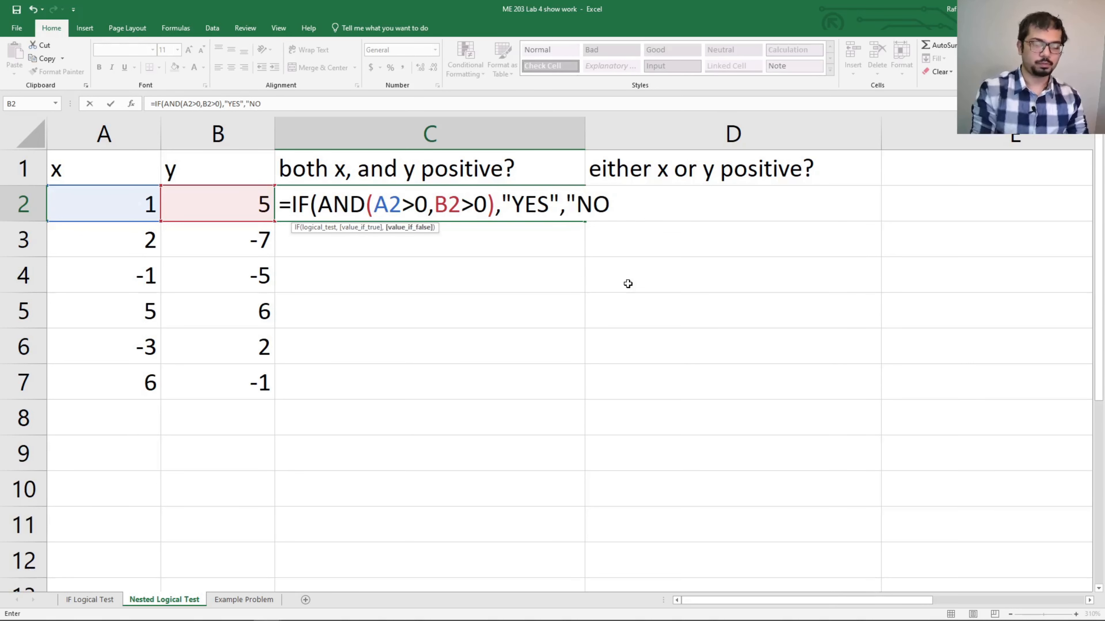
text("))
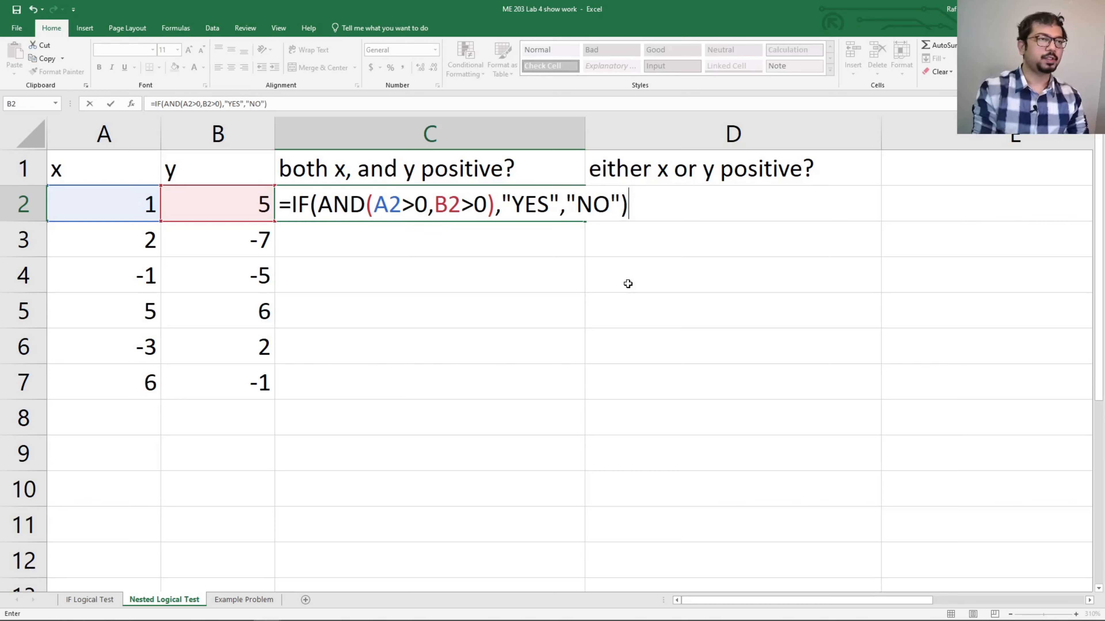
key(Return)
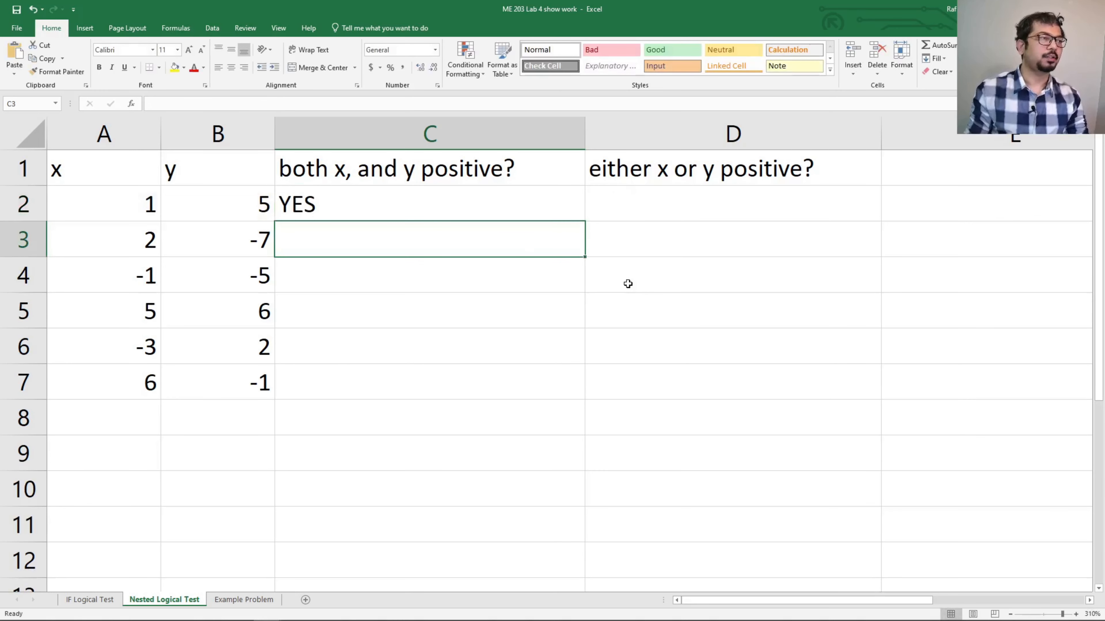
Fill the C2 formula down through C7 and check the results against the x and y values.
click(433, 210)
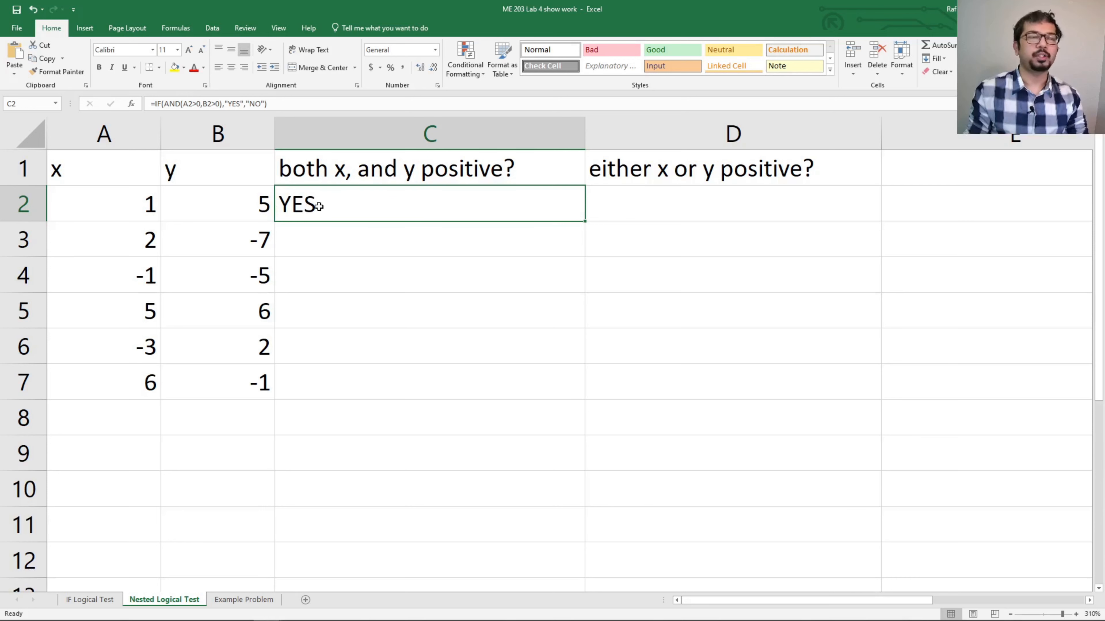
double_click(586, 221)
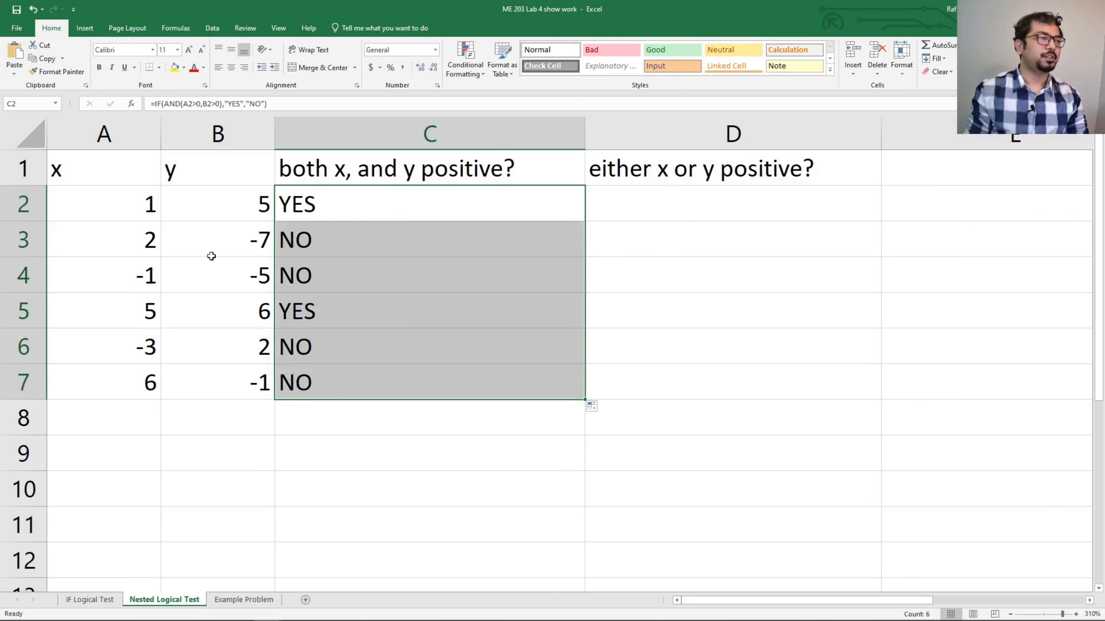
click(252, 240)
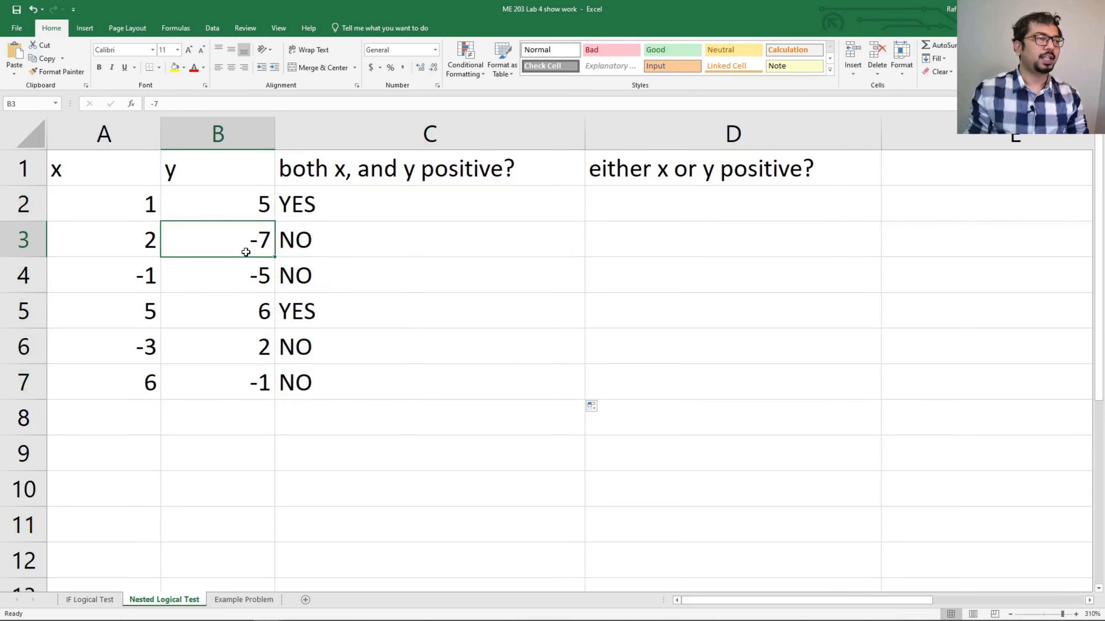
click(309, 248)
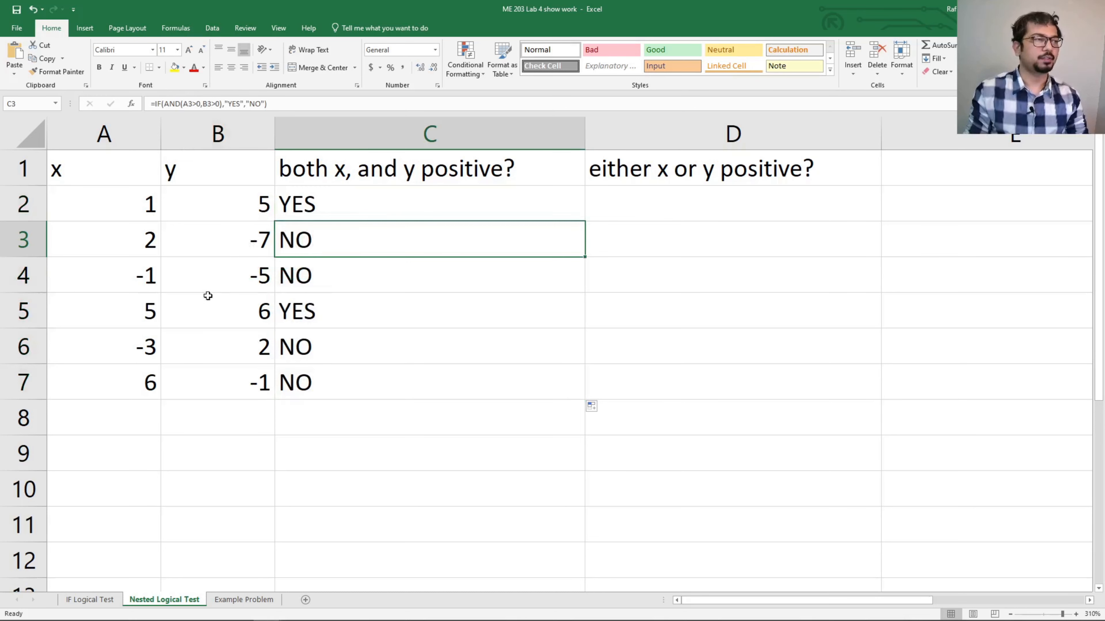
click(300, 278)
click(298, 315)
drag(125, 313, 221, 311)
click(288, 322)
Start an IF formula in D2 whose logical test is OR(A2>0,B2>0).
click(671, 215)
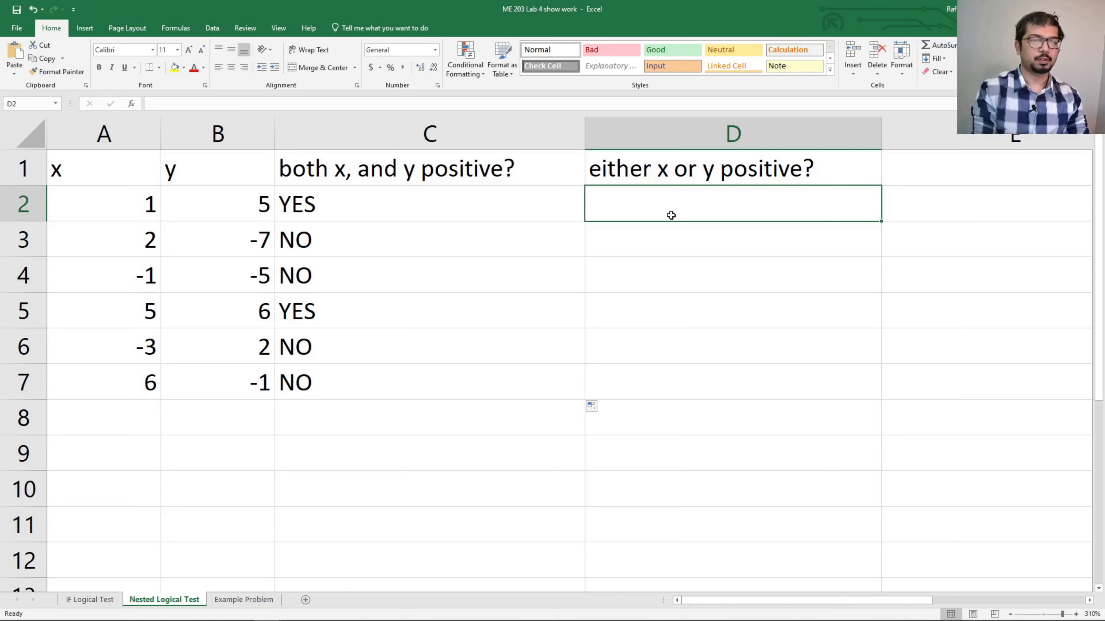
text(=IF)
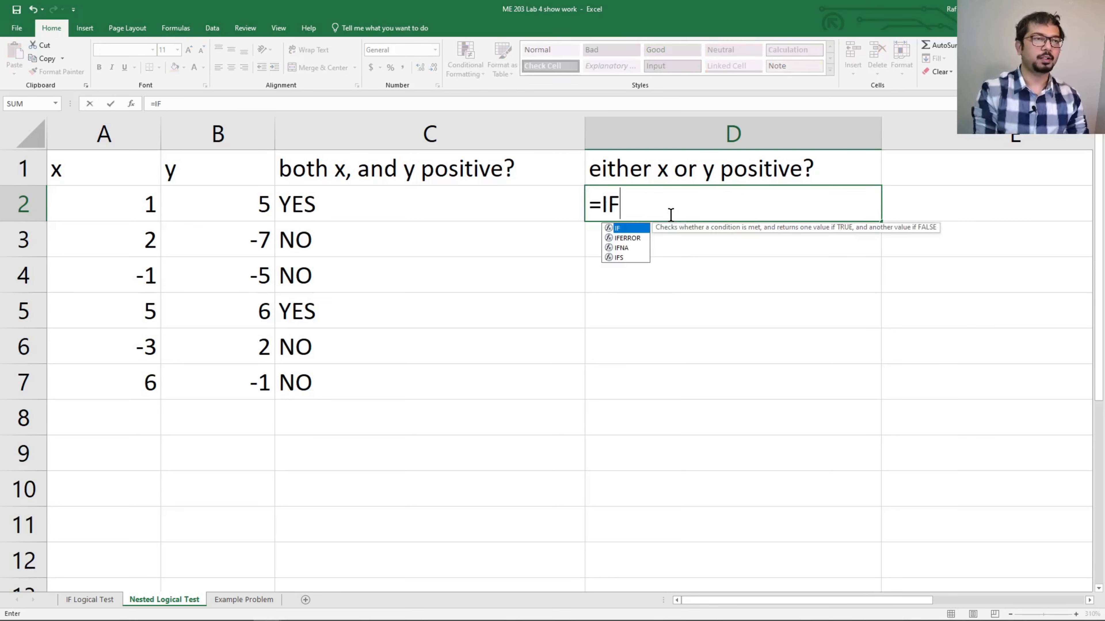
text(()
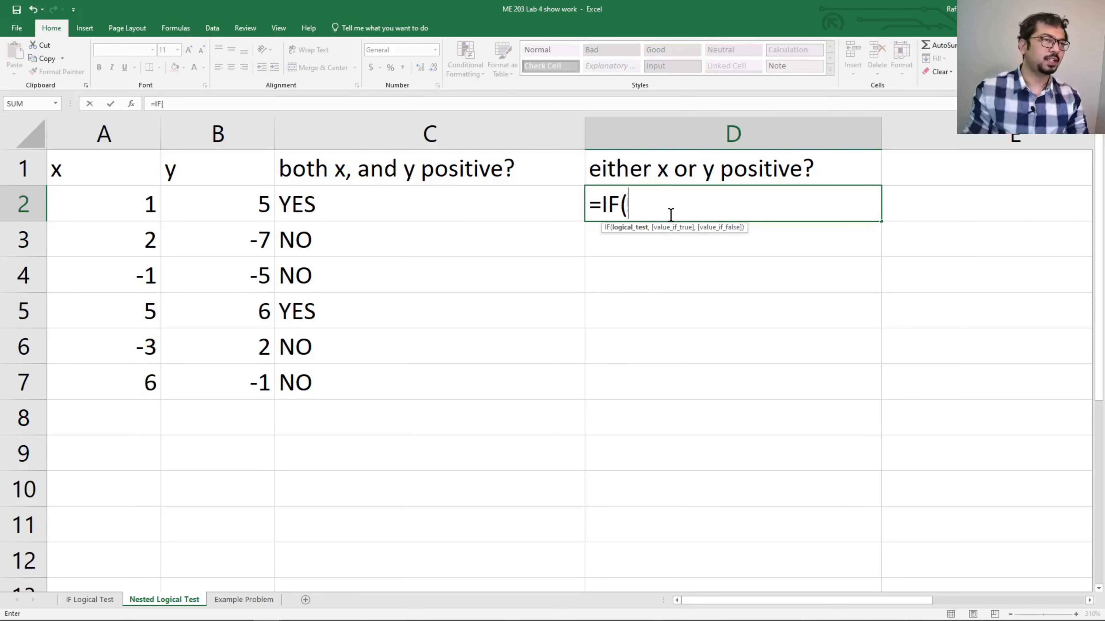
text(OR)
text(()
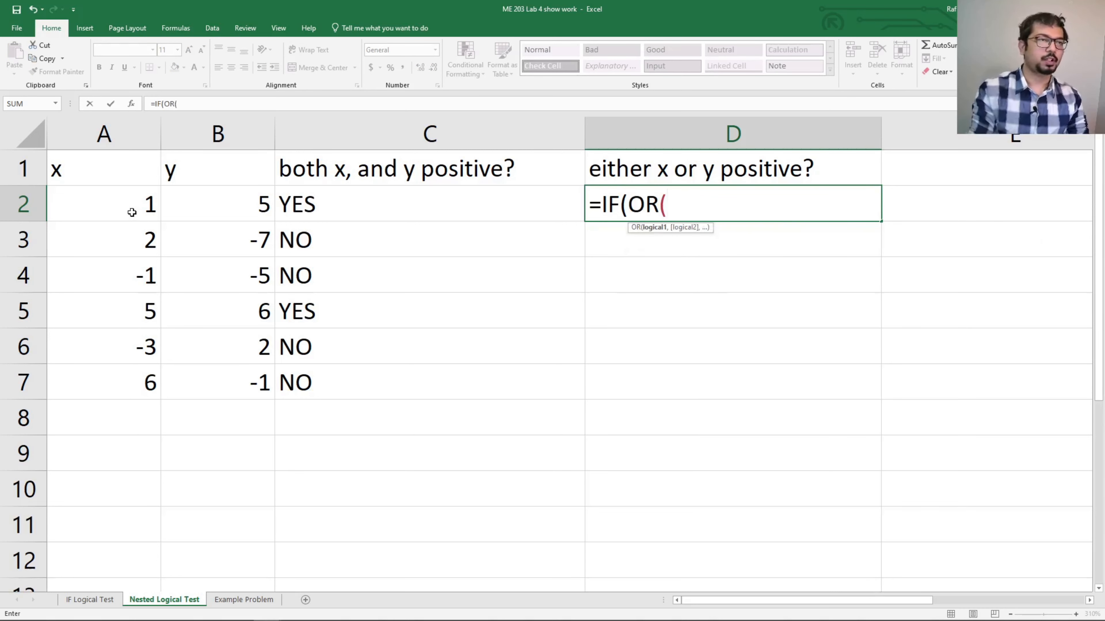
click(140, 204)
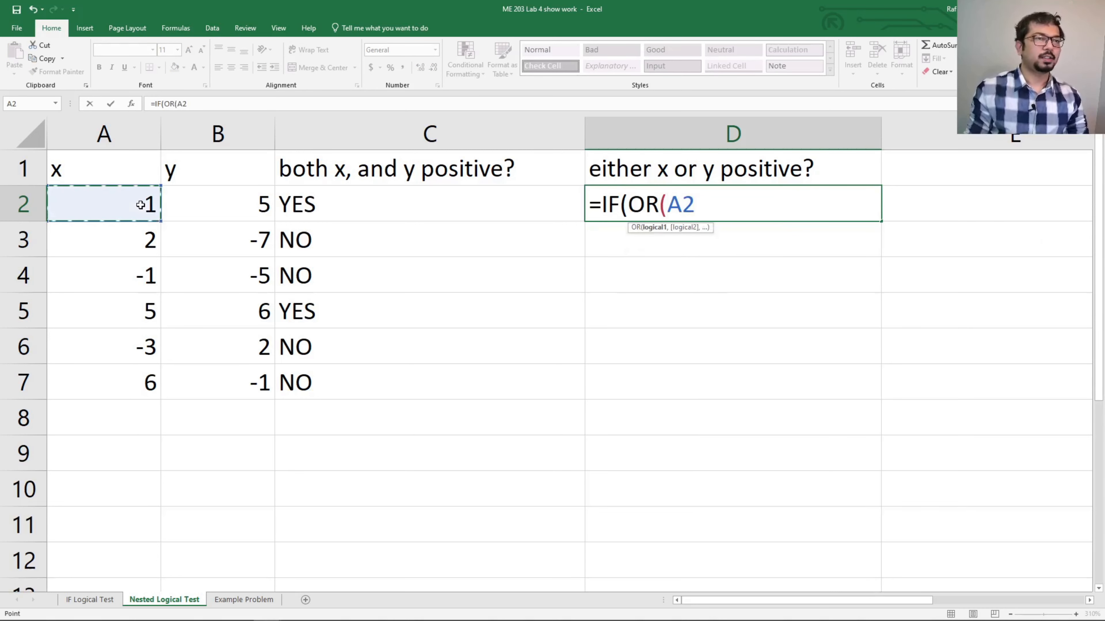
text(>)
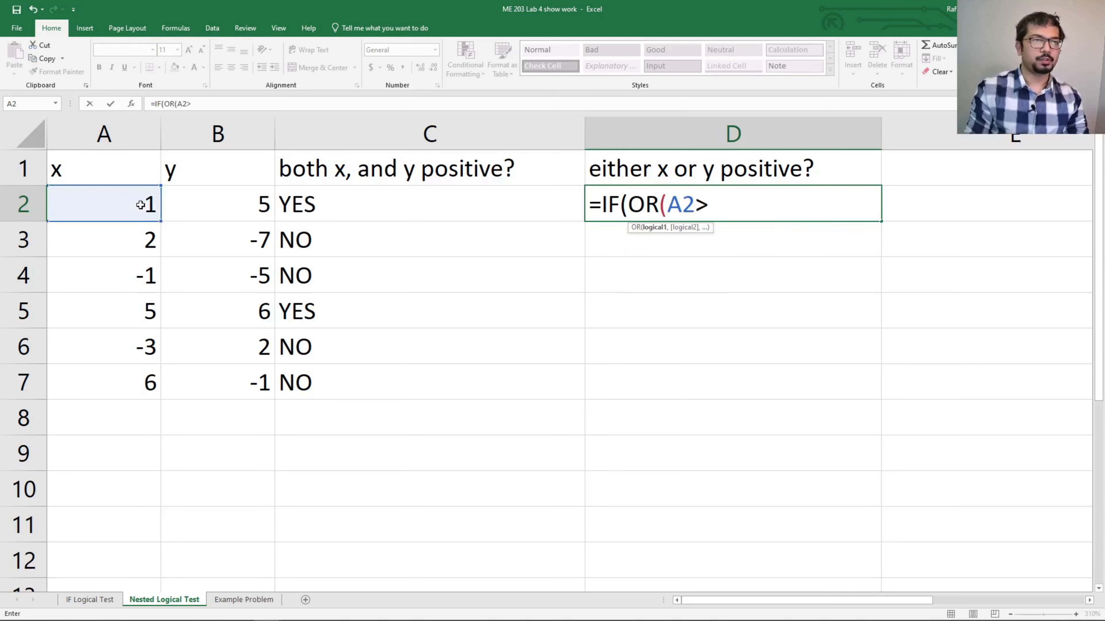
text(0,)
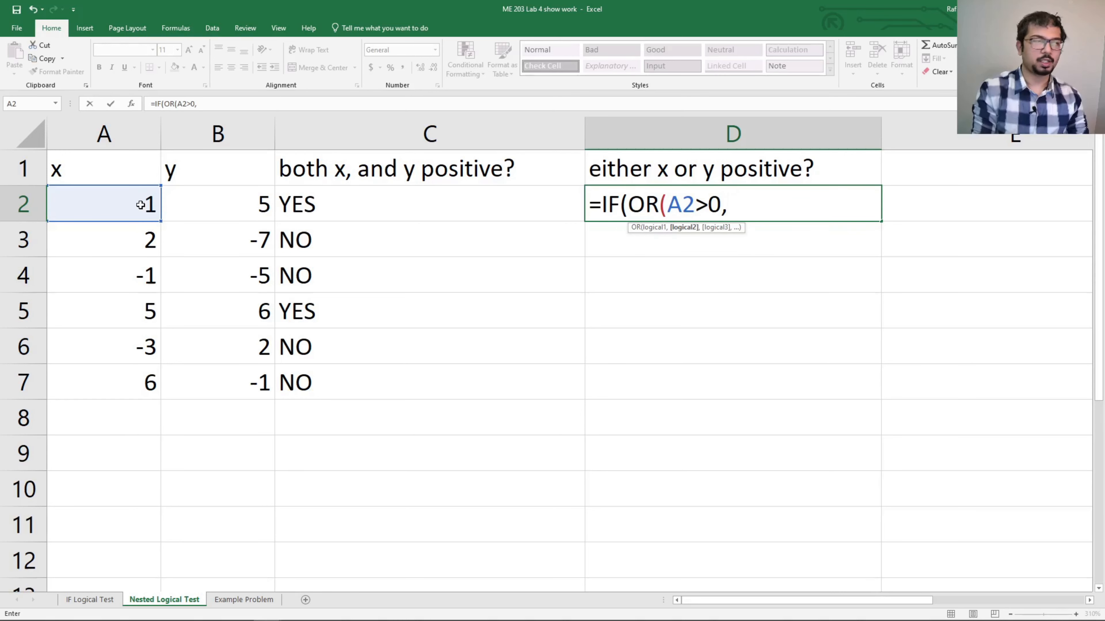
click(212, 213)
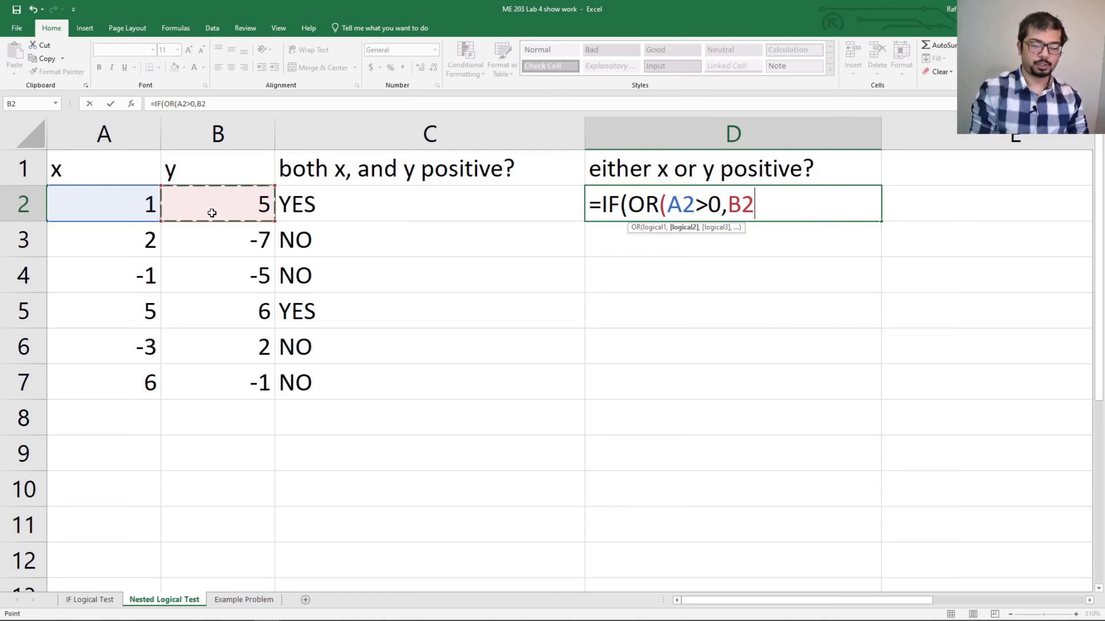
text(>0))
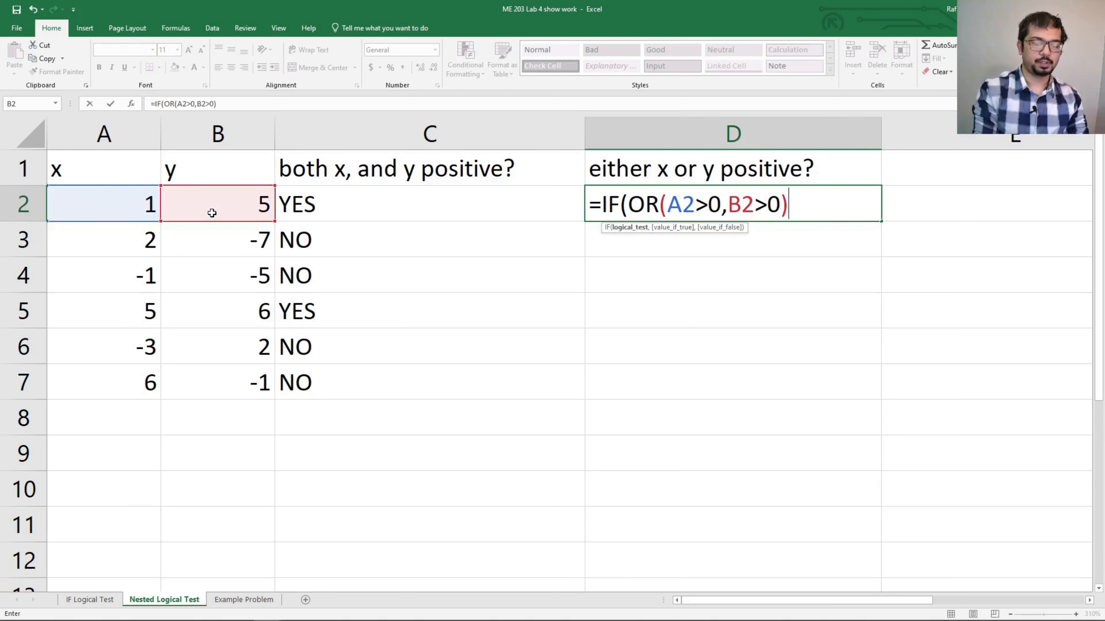
Complete the D2 formula so it returns "YES" when the test is true and "NO" when false.
text(,")
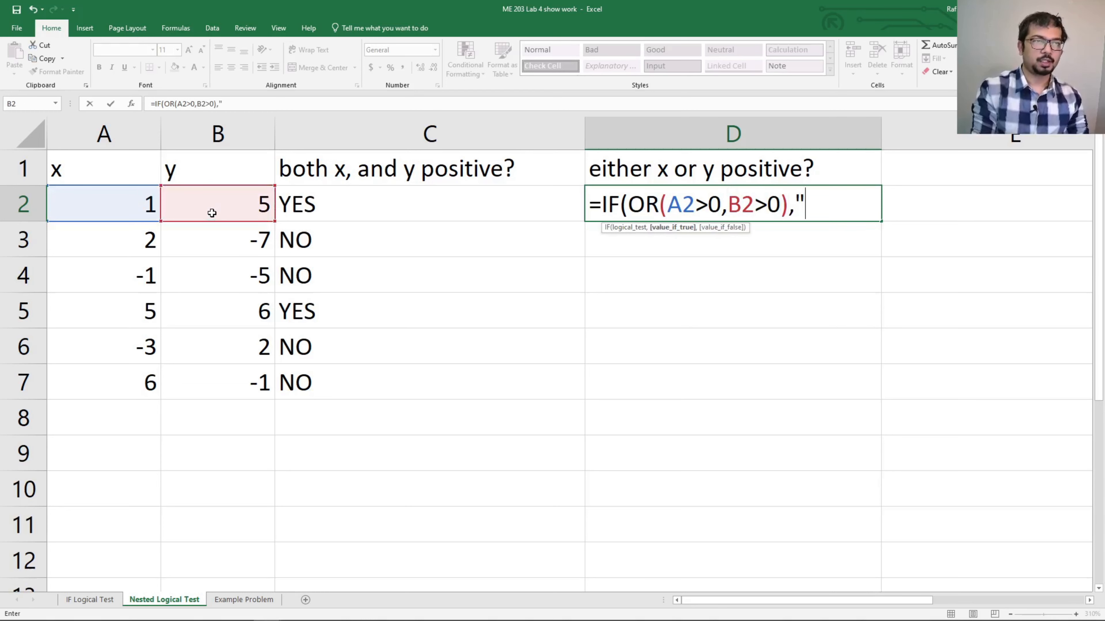
text(YES")
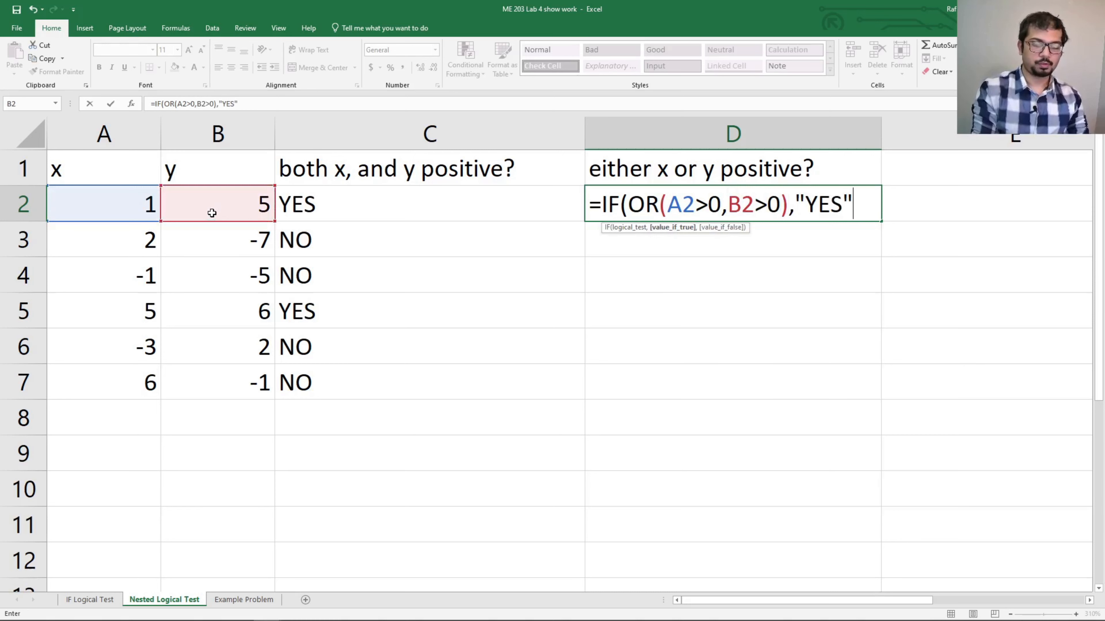
text(,")
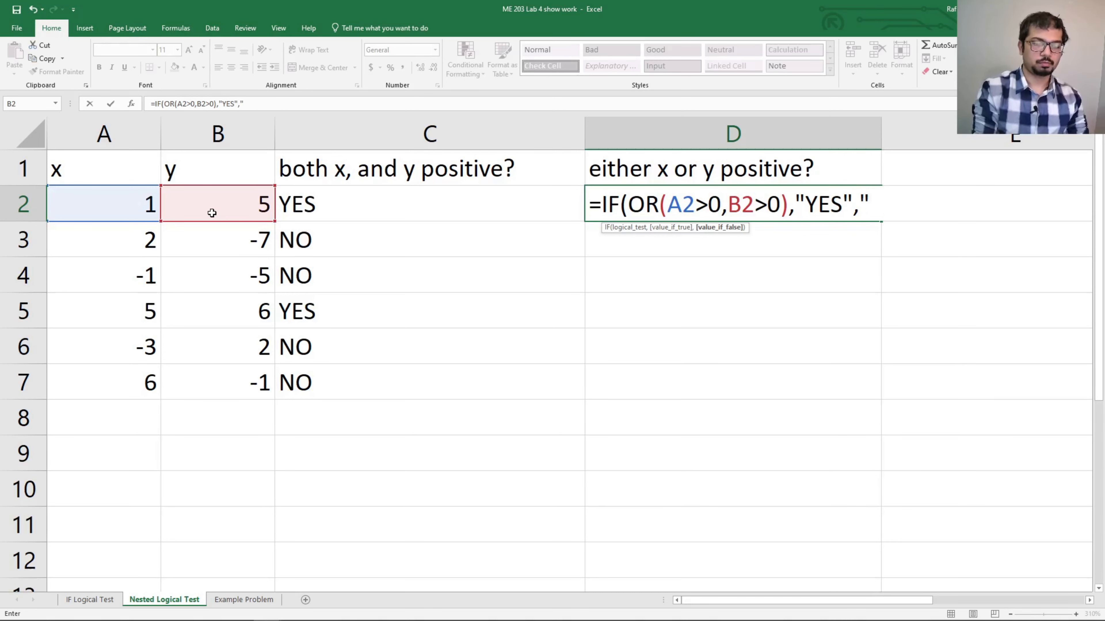
text(NO"))
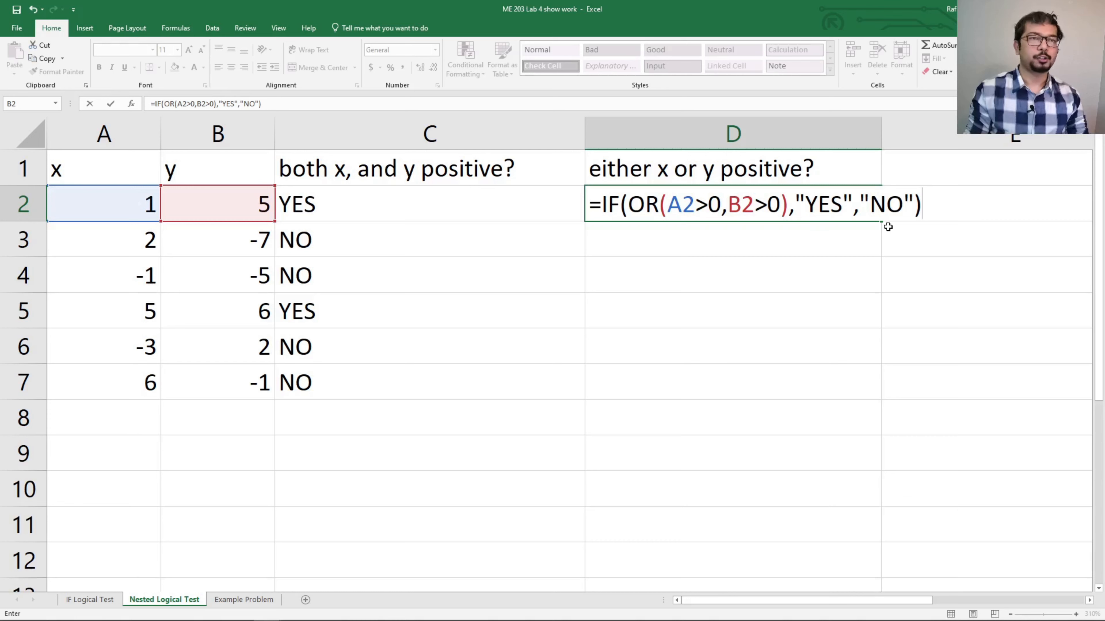
key(Return)
Fill the D2 formula down through D7 and check the results in rows 3 and 4 against their x and y values.
click(719, 206)
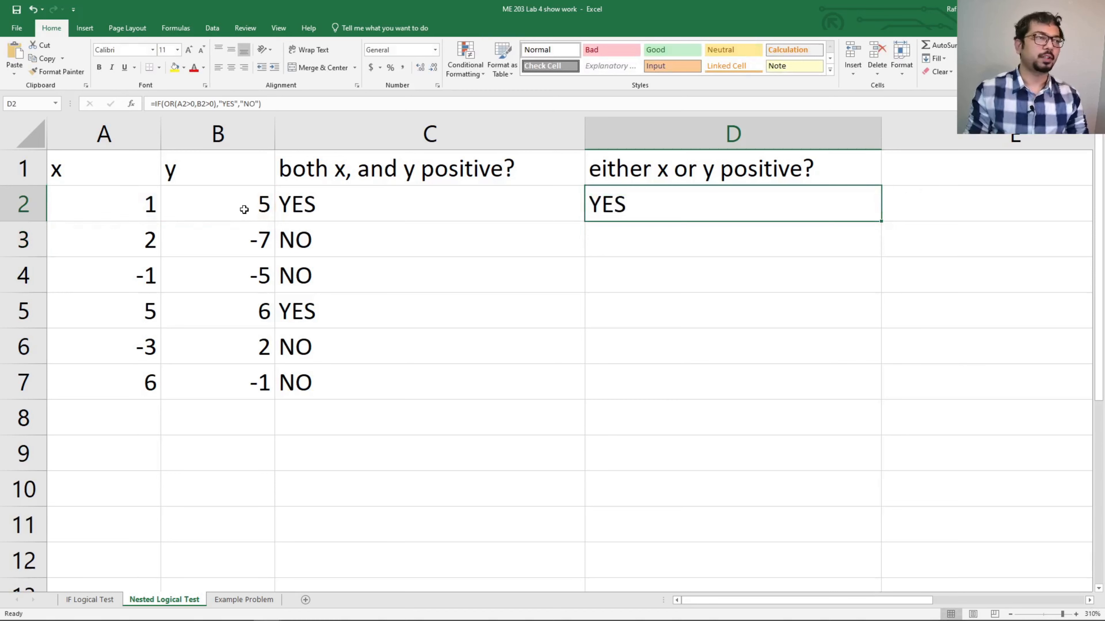
double_click(883, 221)
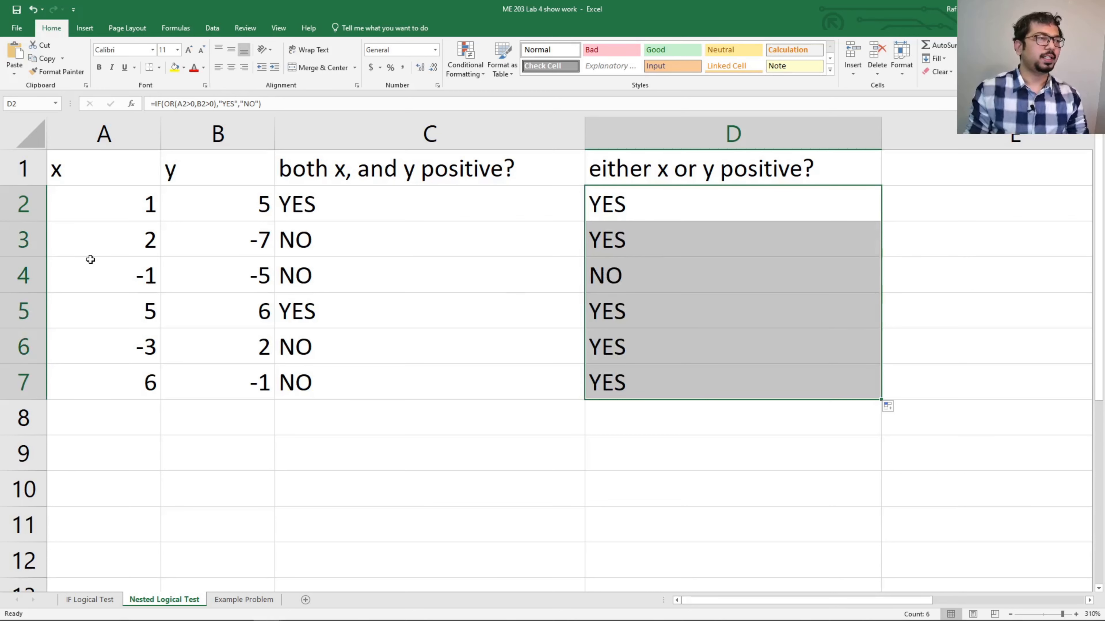
drag(113, 244, 203, 245)
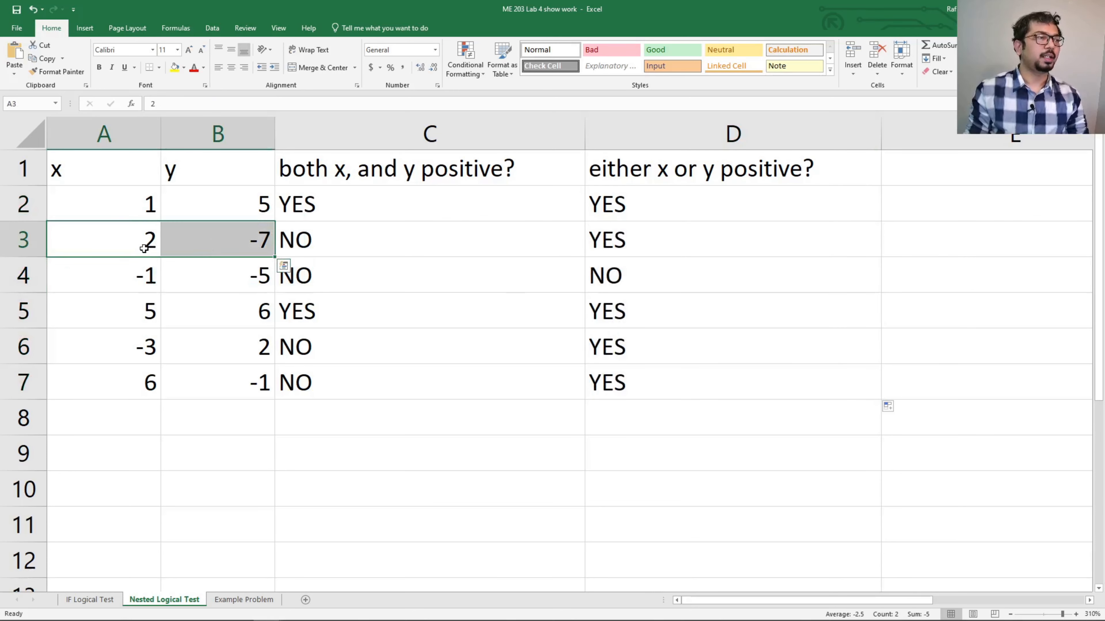
click(124, 252)
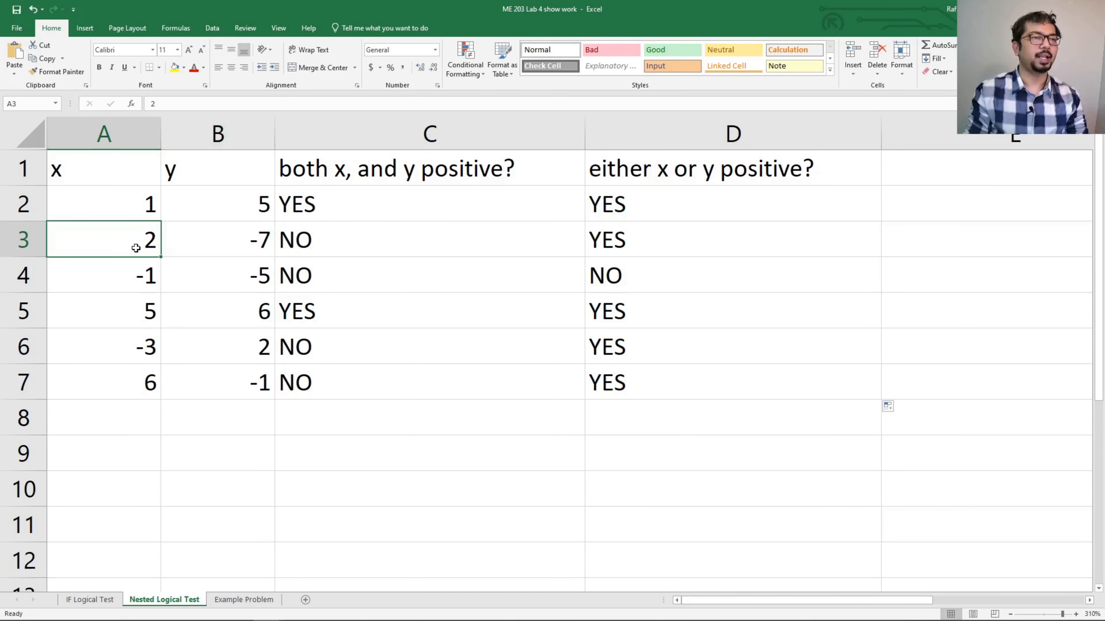
click(250, 249)
click(653, 229)
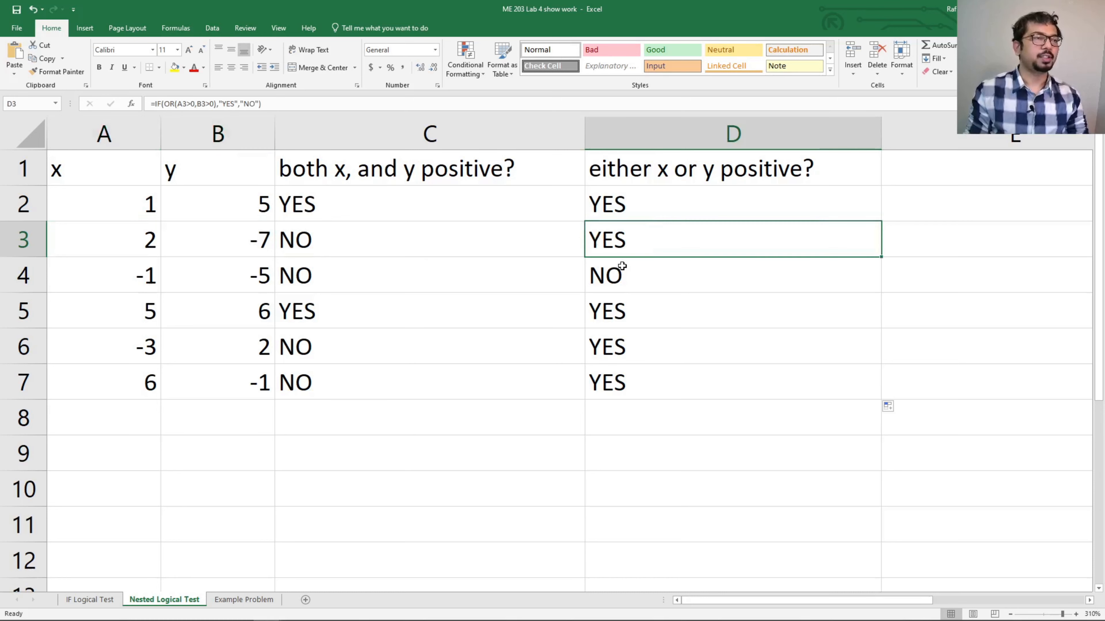
click(623, 269)
drag(123, 271, 209, 278)
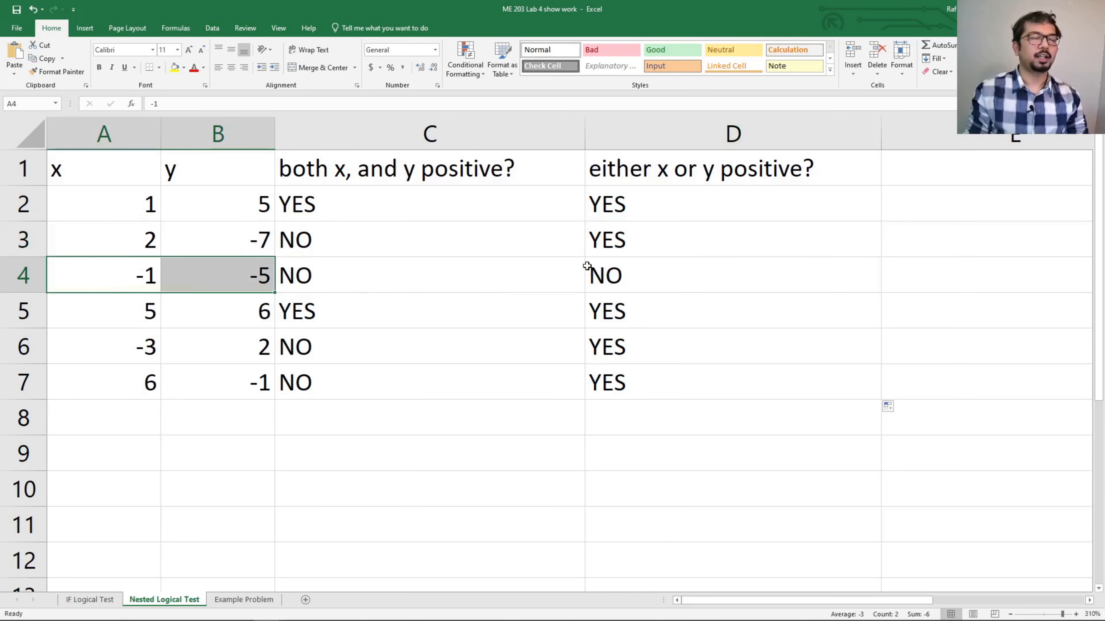
click(641, 283)
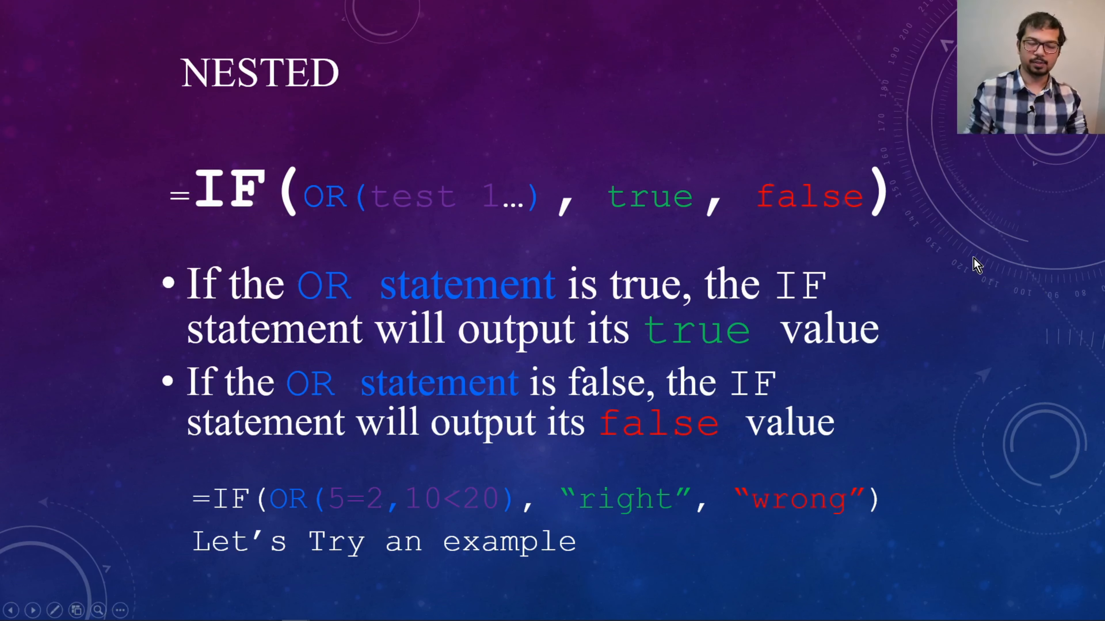
key(Right)
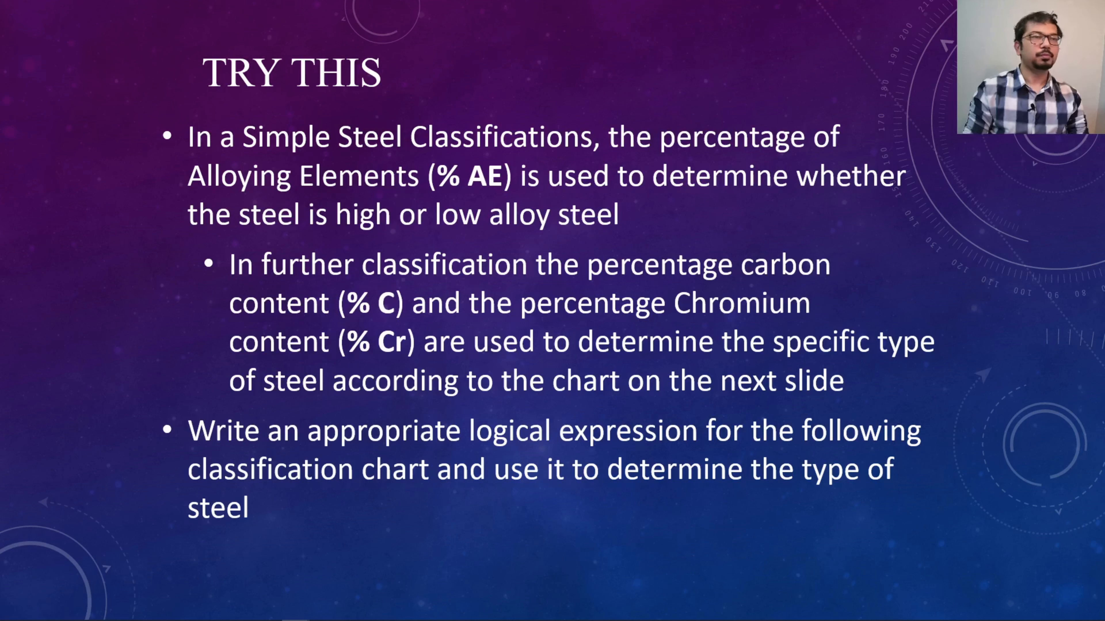
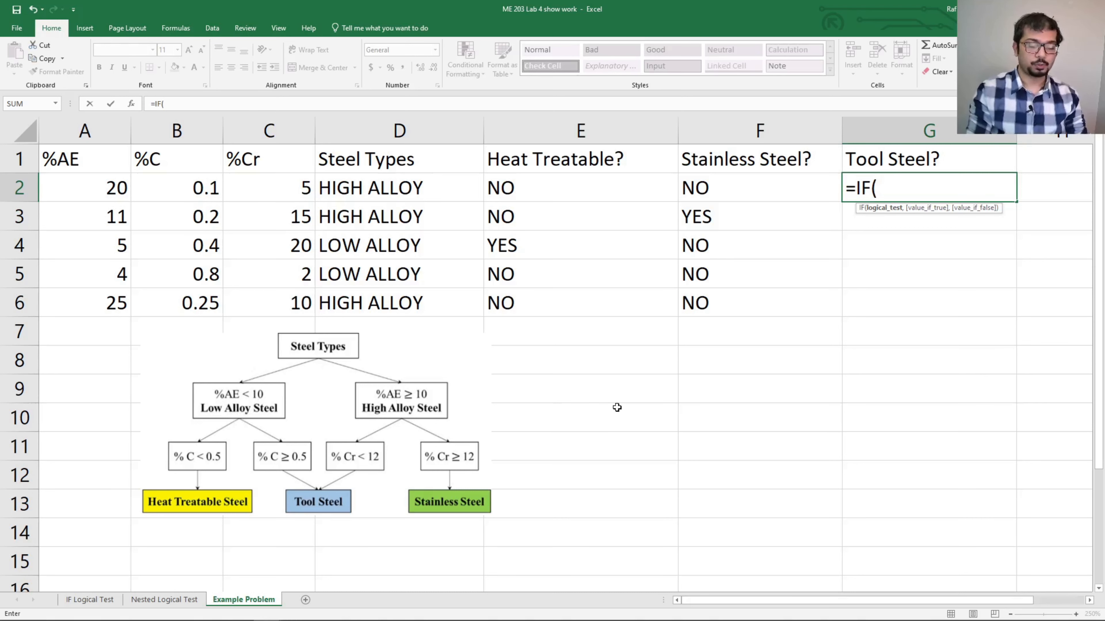
Nest an AND inside an OR as the logical test of the G2 IF formula, with A2<10 as the AND's first condition.
text(OR()
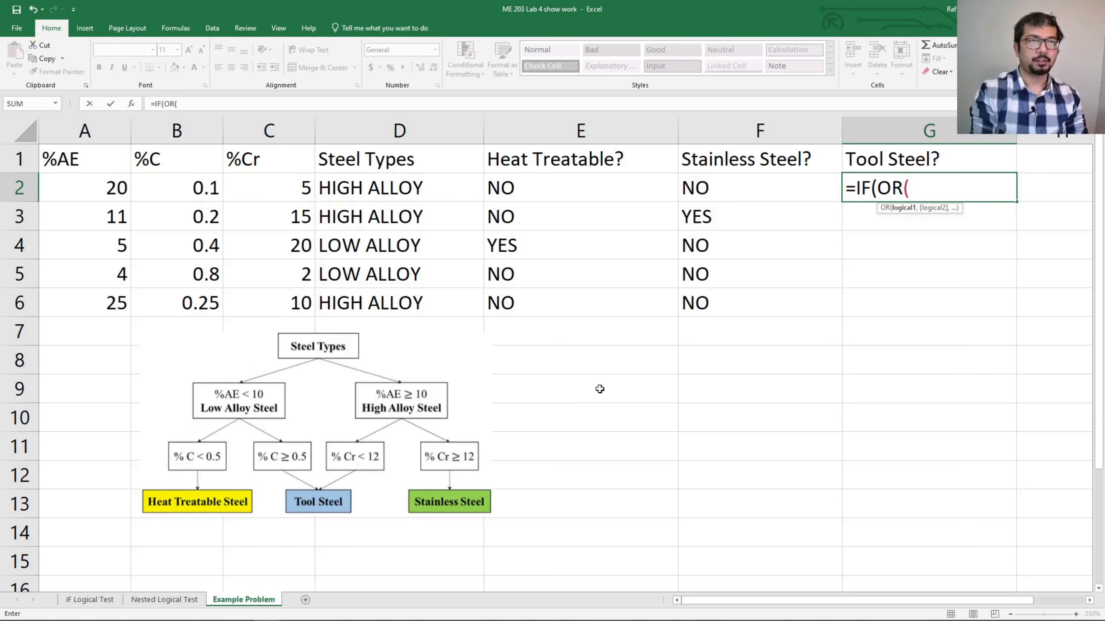
text(AND)
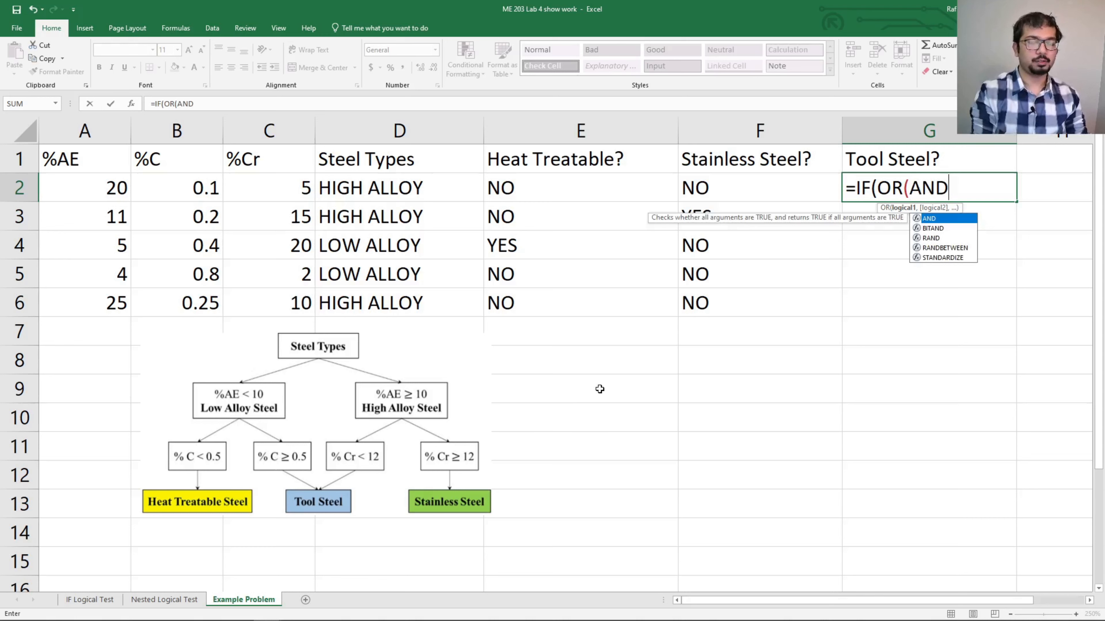
text(()
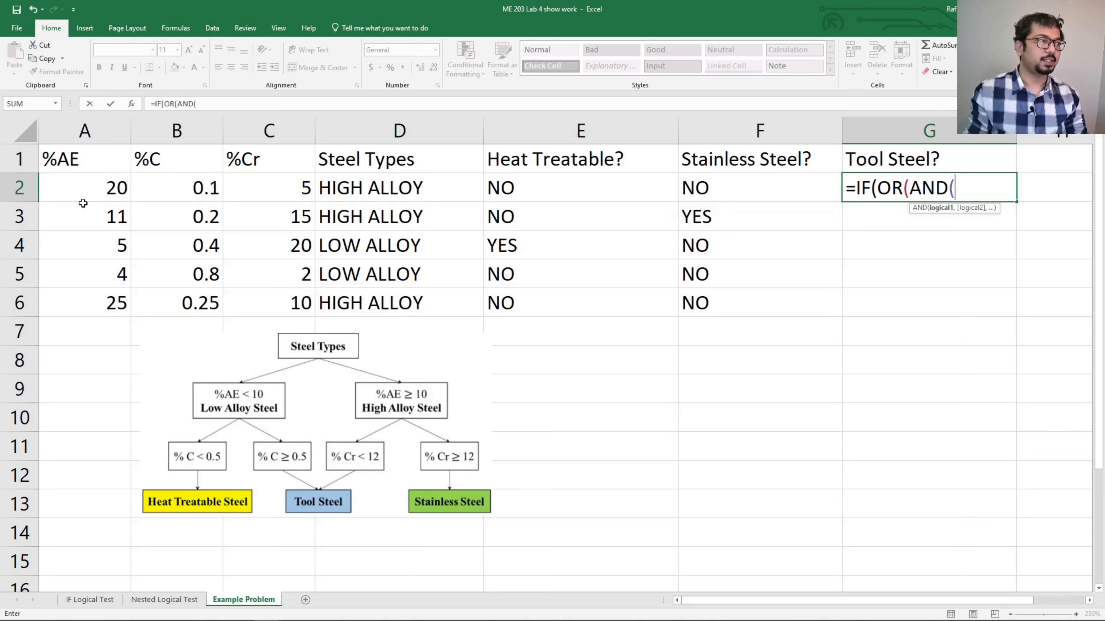
click(80, 187)
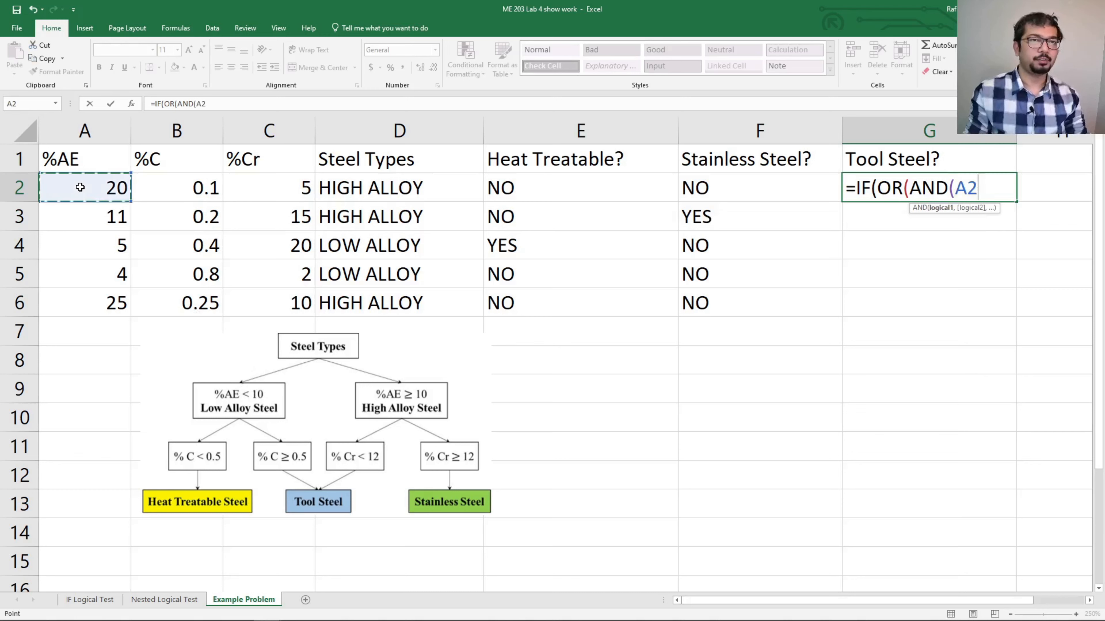
text(/)
key(BackSpace)
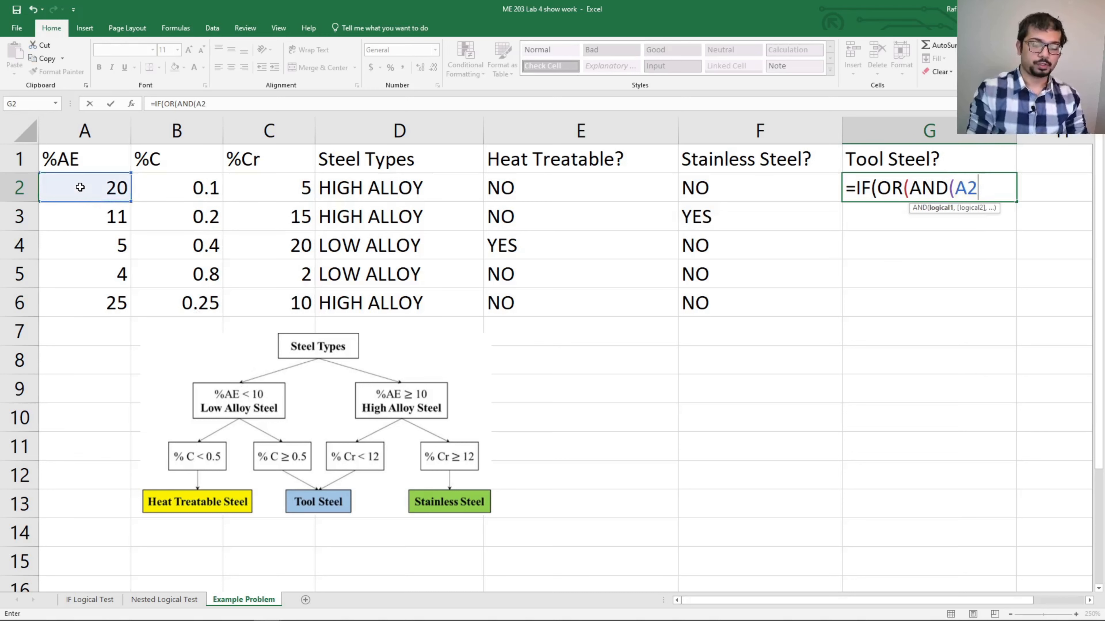
text(<)
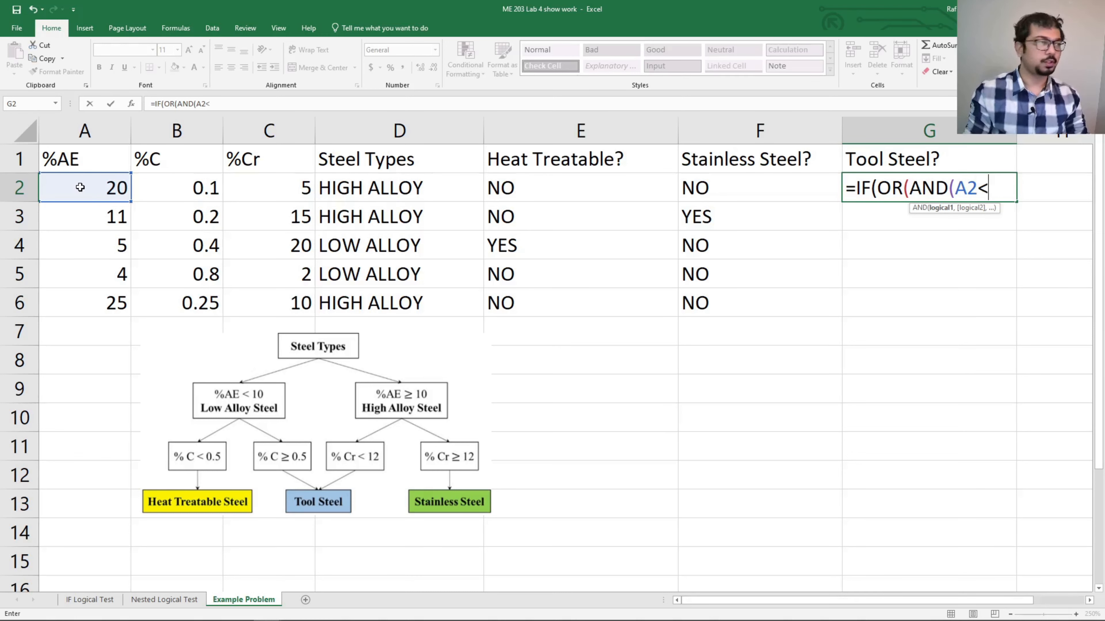
text(10)
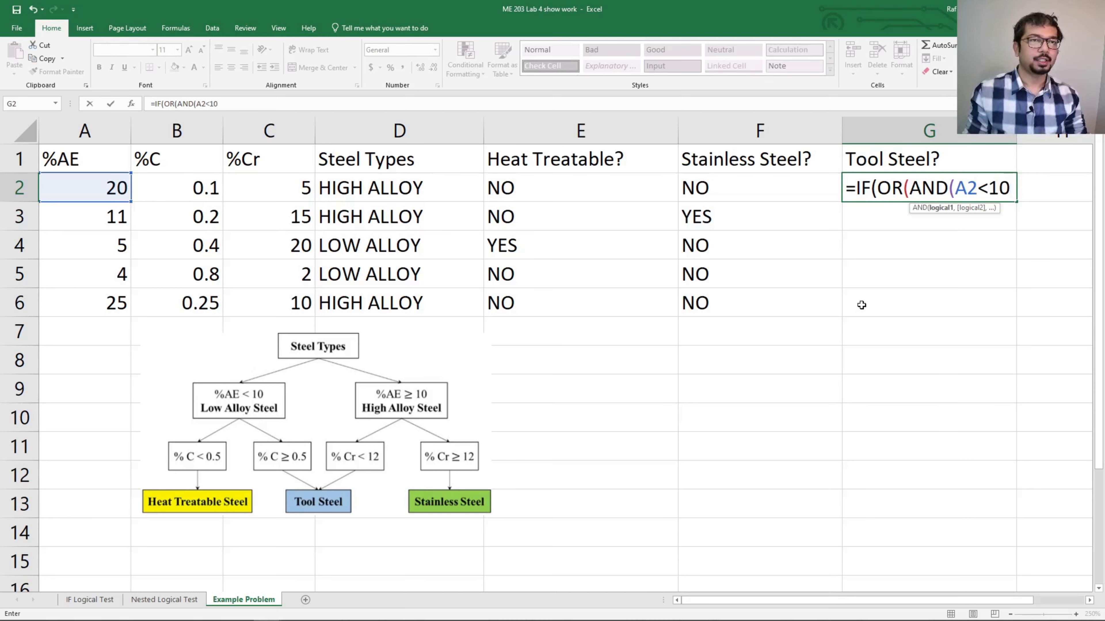
text(,)
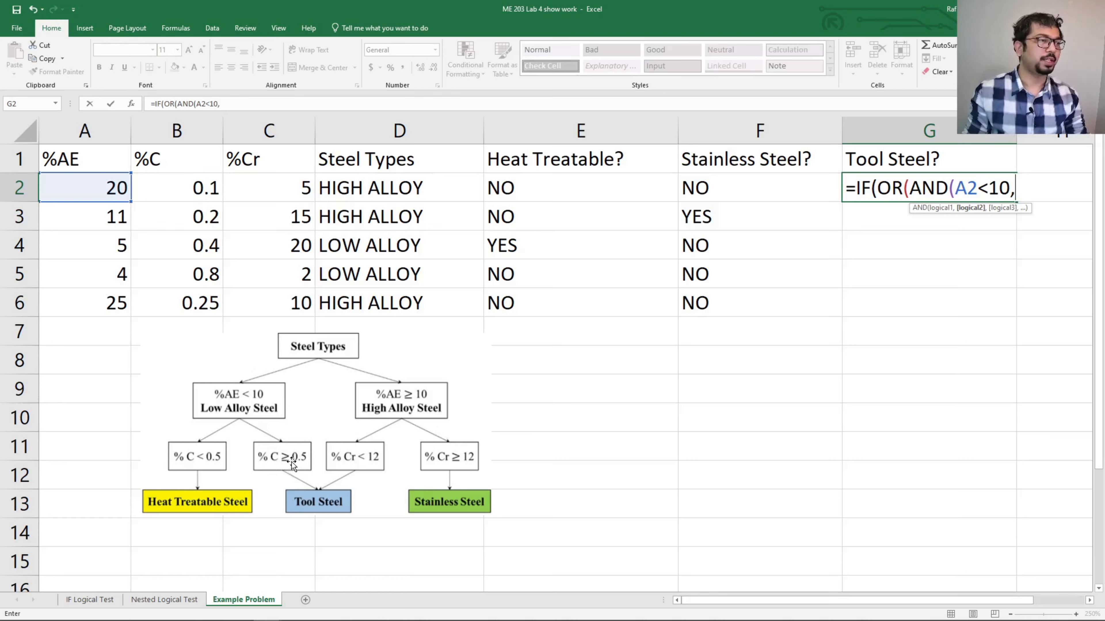
Add B2>=0.5 as the second condition of the AND in G2 and close it as the OR's first argument.
click(196, 191)
text(>)
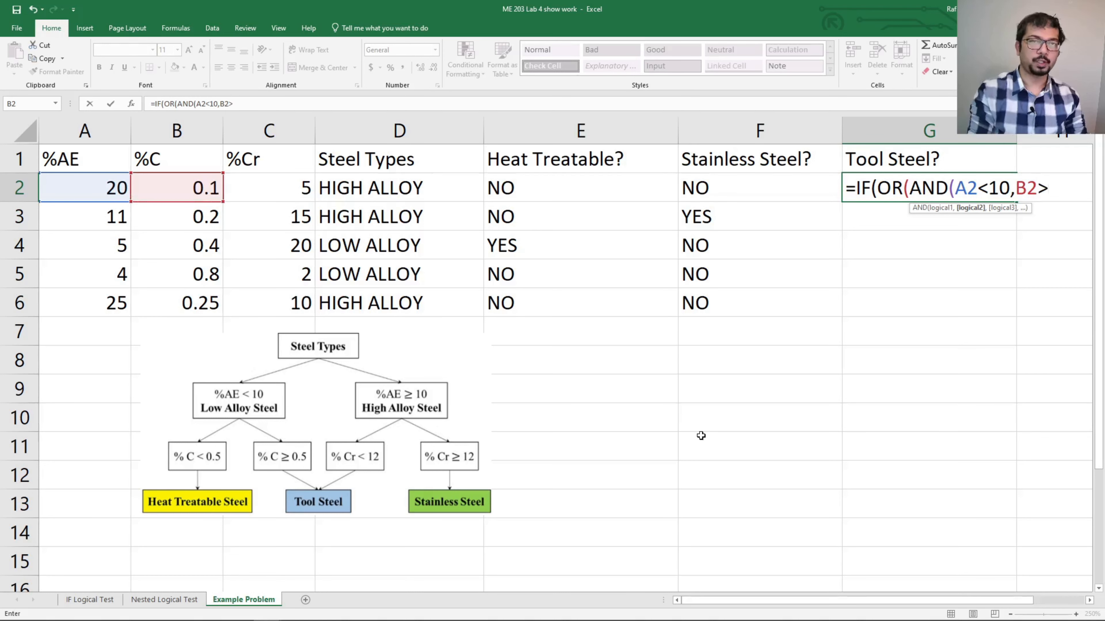
text(=)
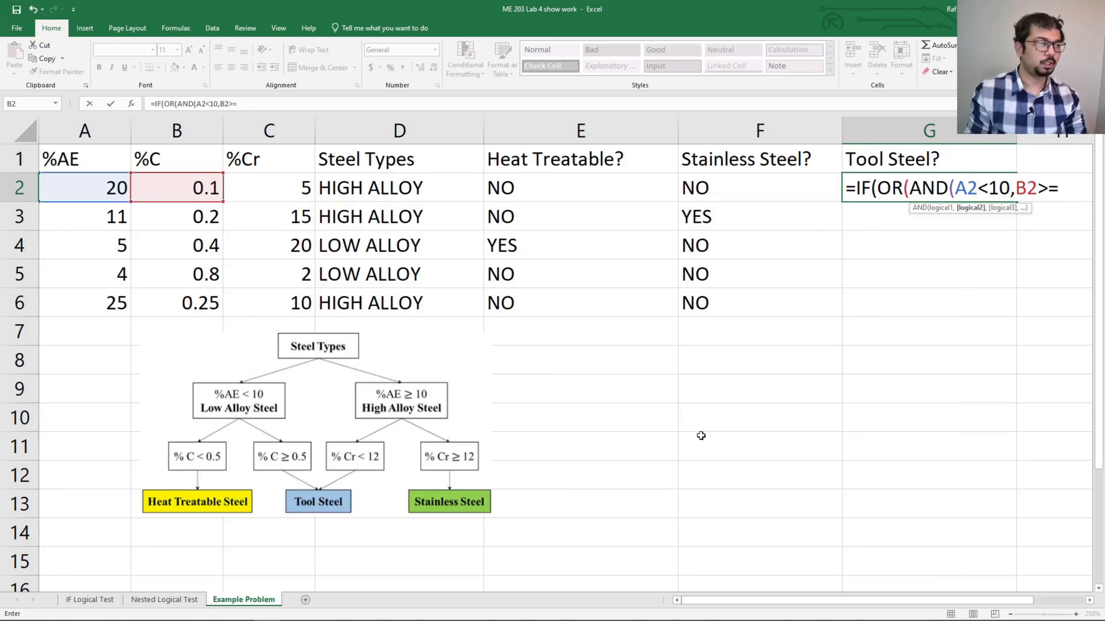
text(0.5)
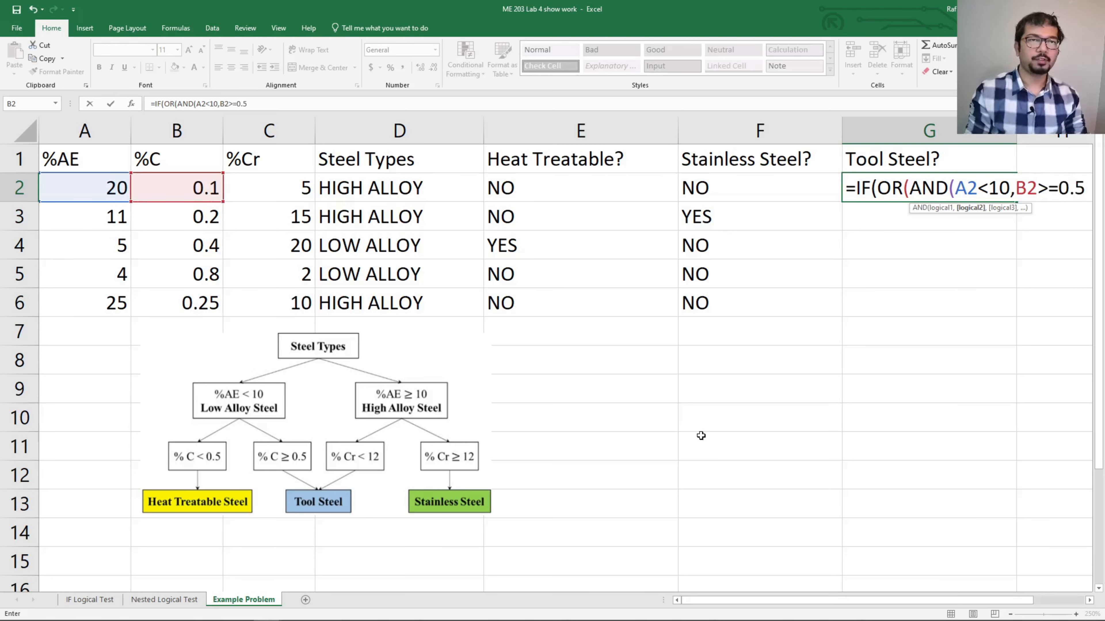
text())
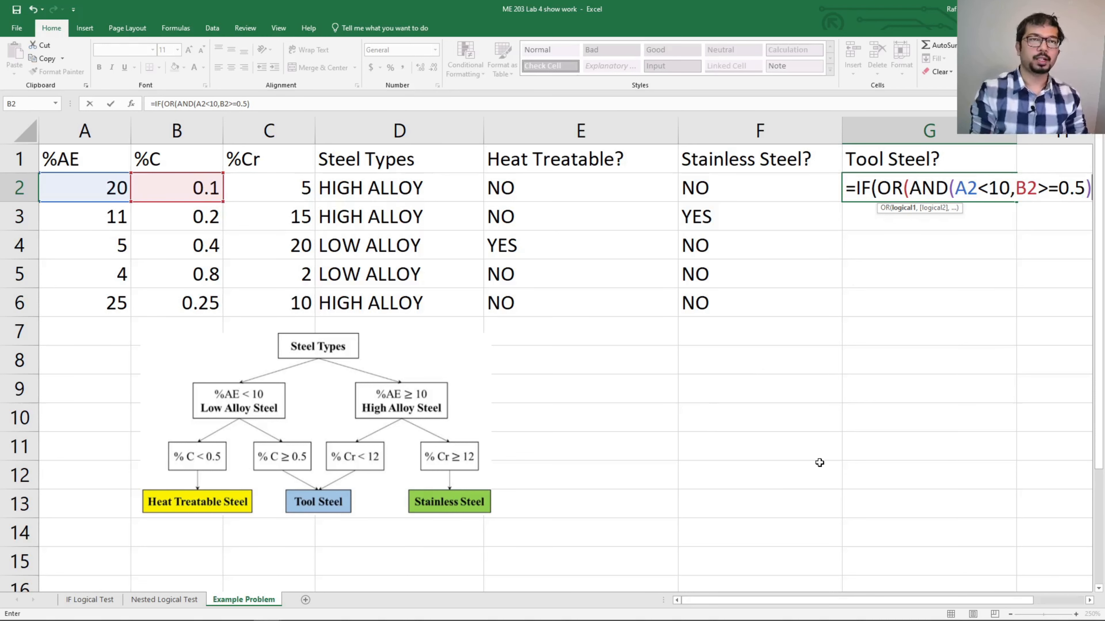
text(,)
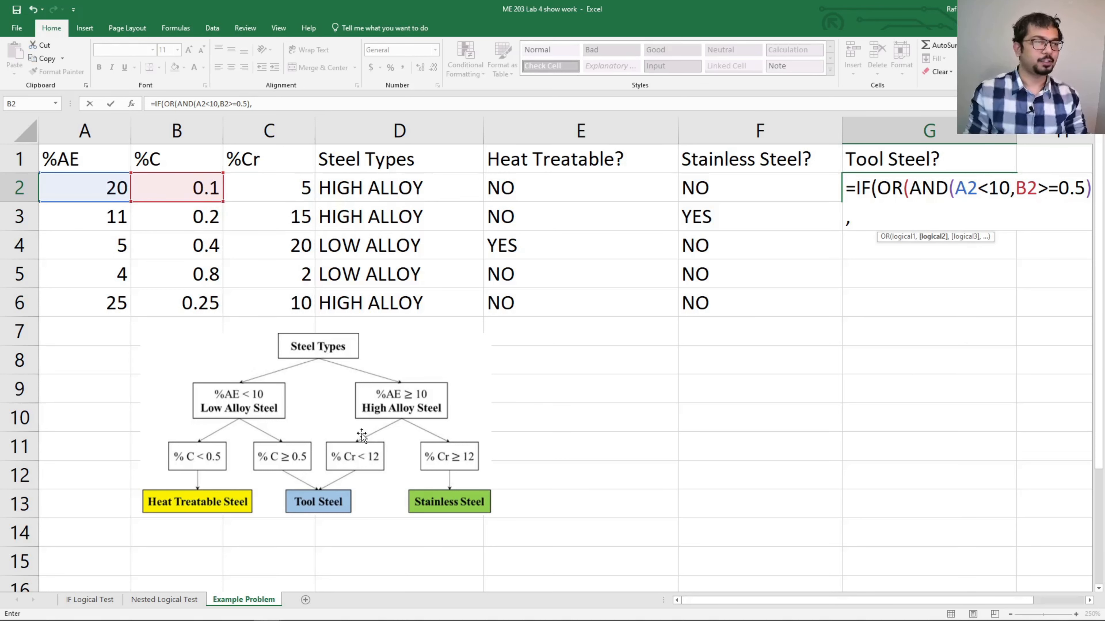
Add a second AND with A2>=10 and C2<12 as the OR's second argument in G2, and close both functions.
text(AND()
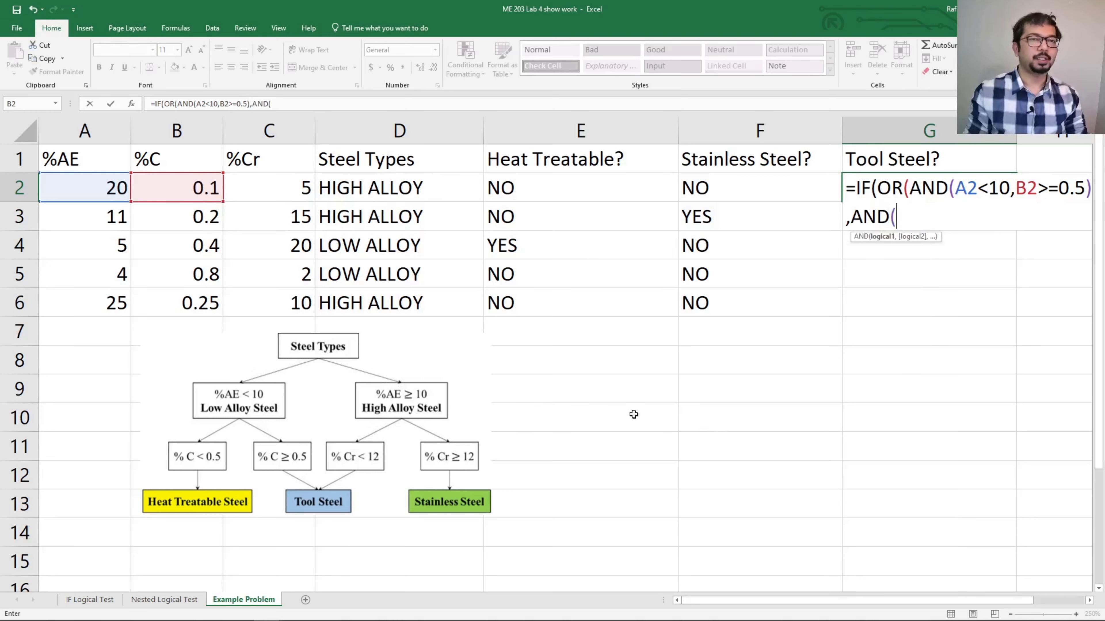
click(106, 189)
click(107, 189)
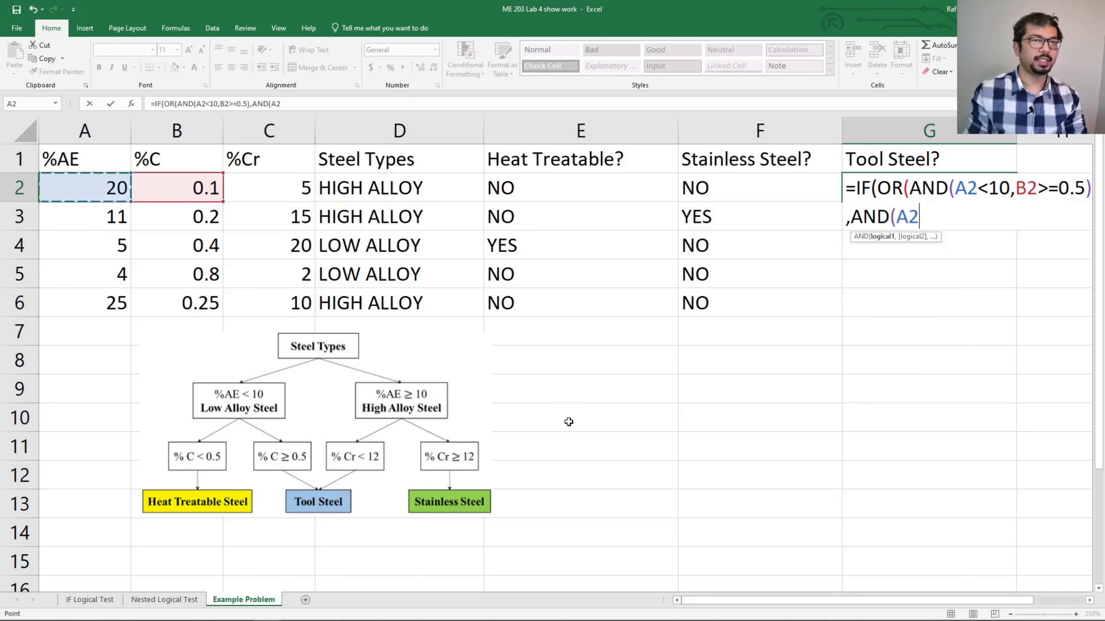
text(>=10,)
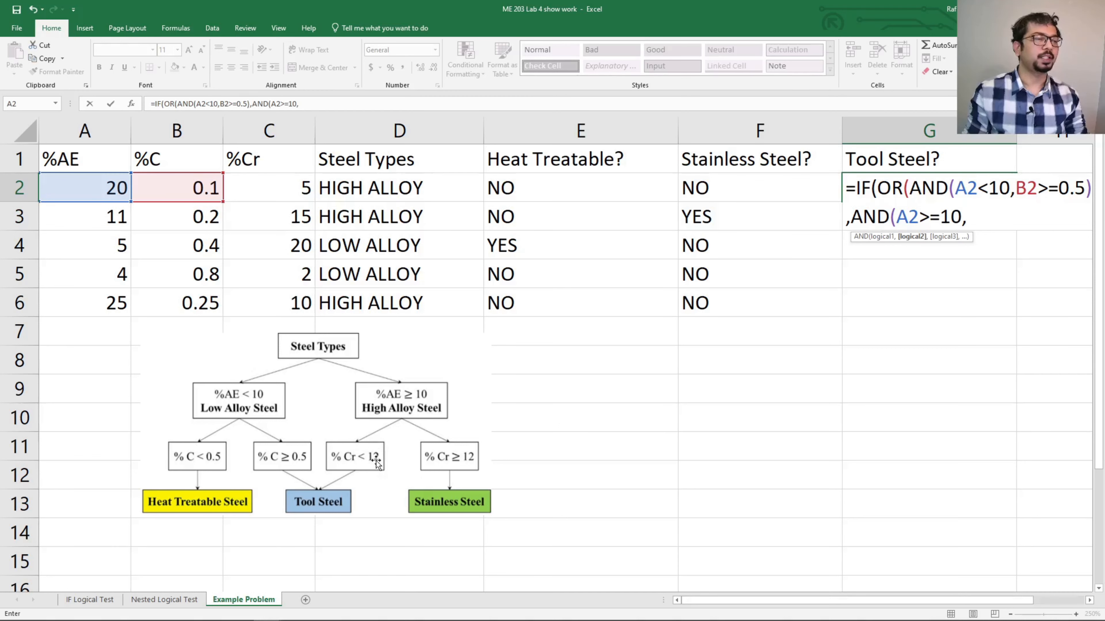
click(280, 188)
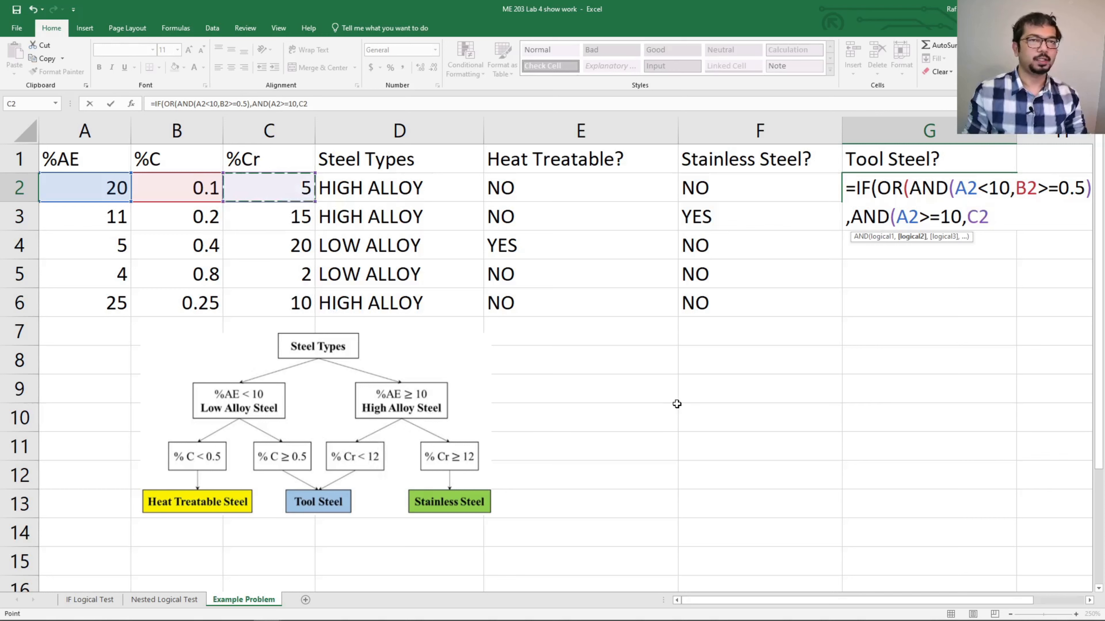
text(<)
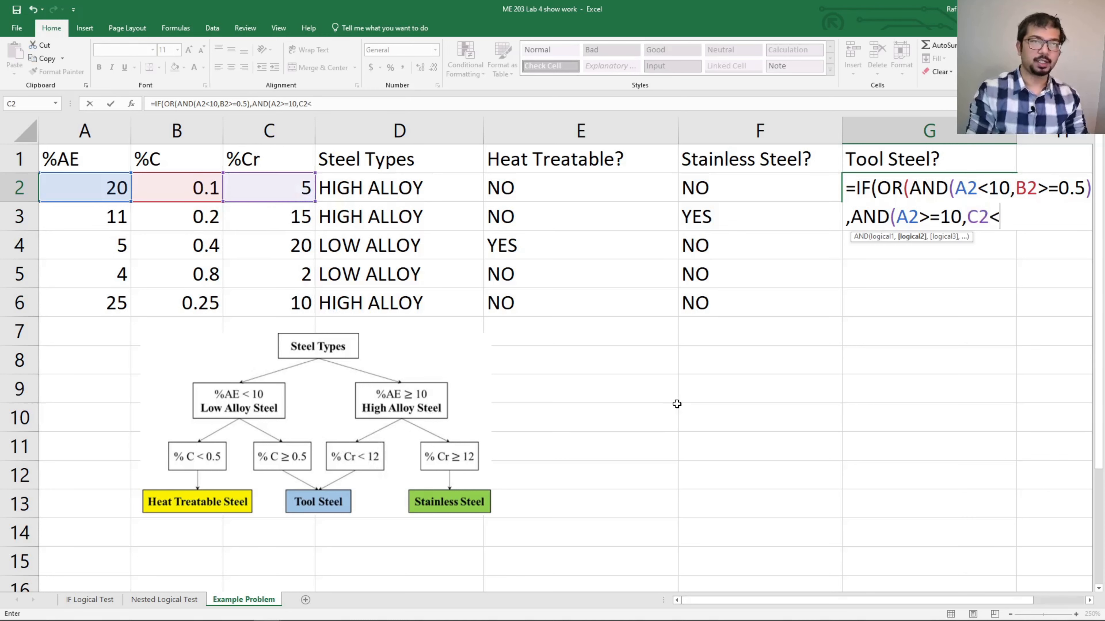
text(12)
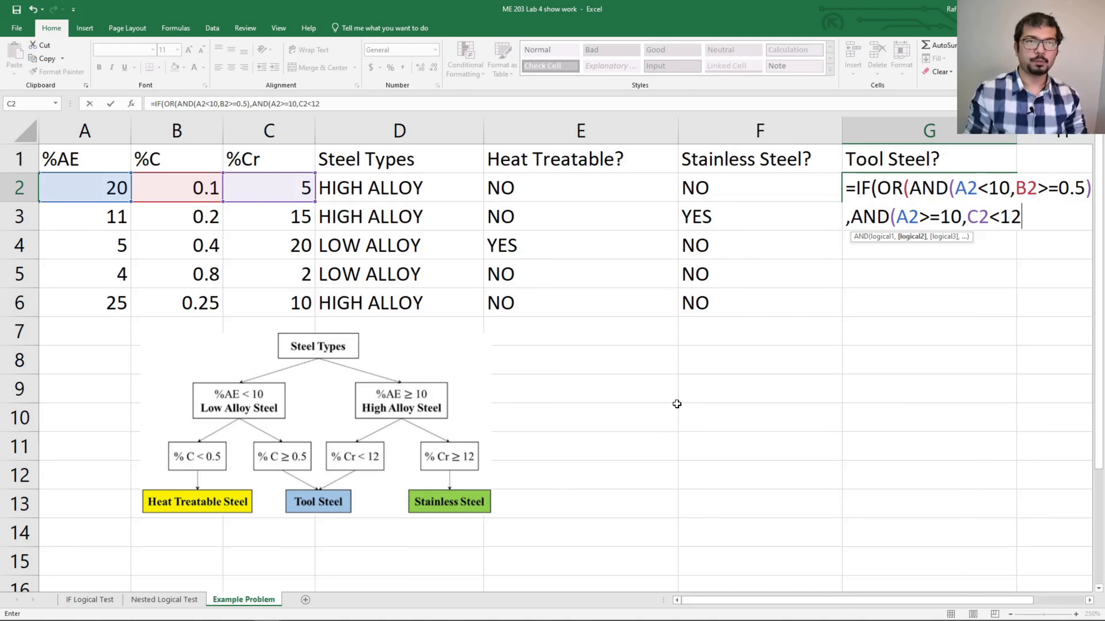
text())
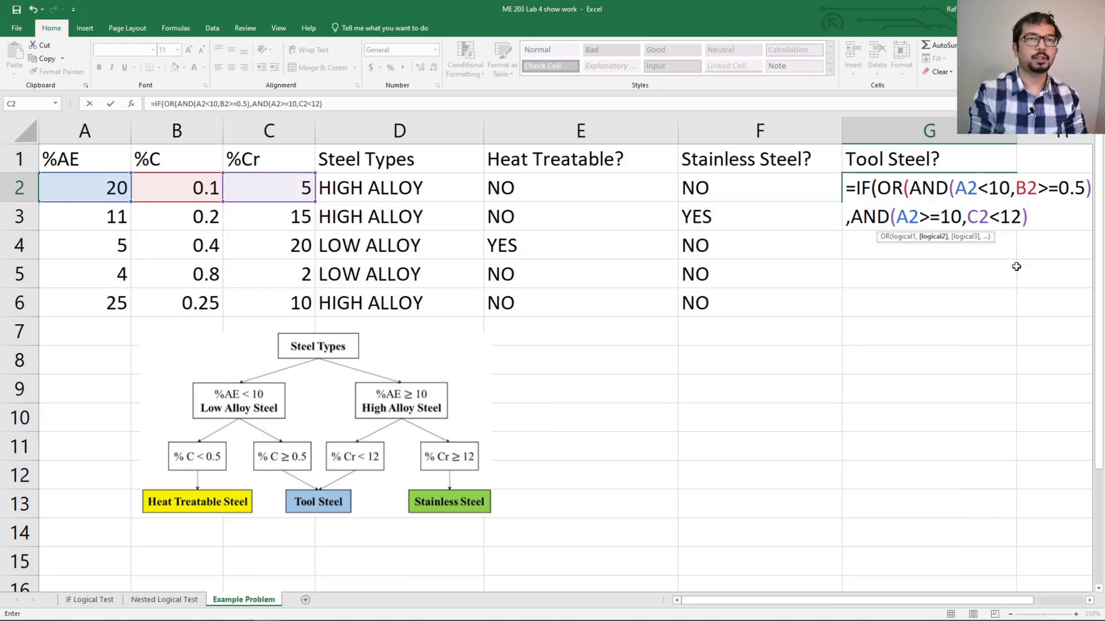
text())
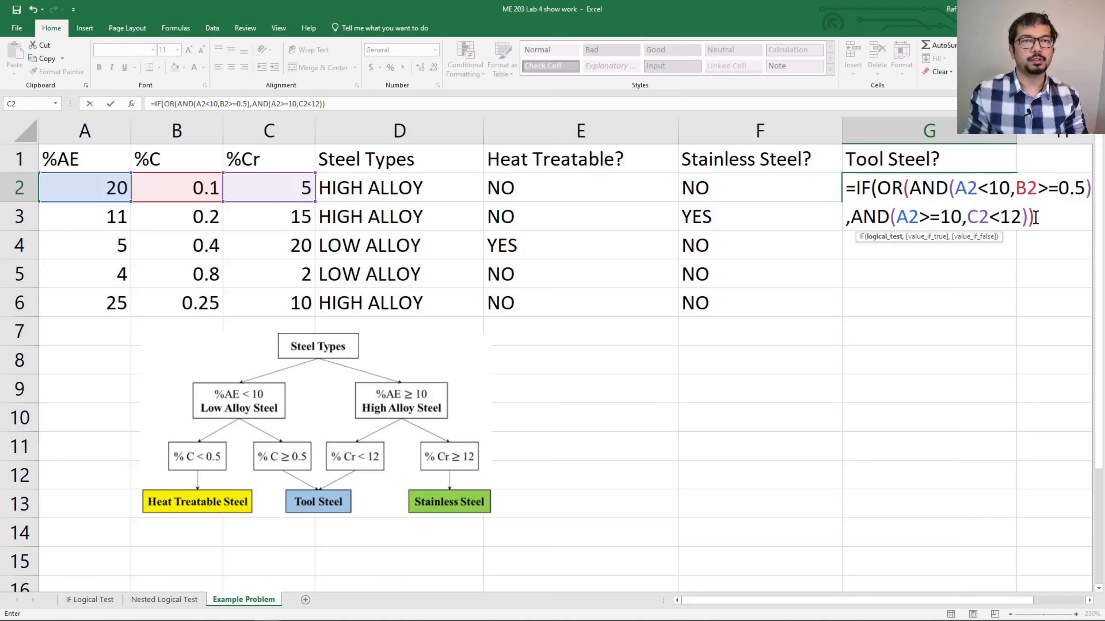
Complete the G2 IF formula so it returns "YES" when the test is true and "NO" when false.
text(,)
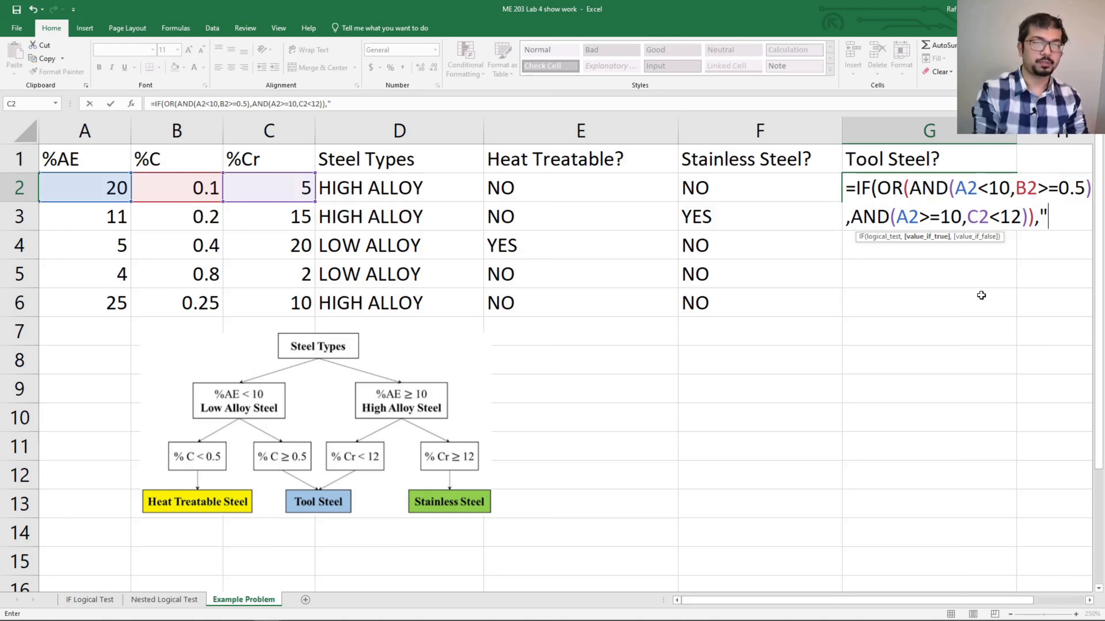
text(YES)
text(")
text(,")
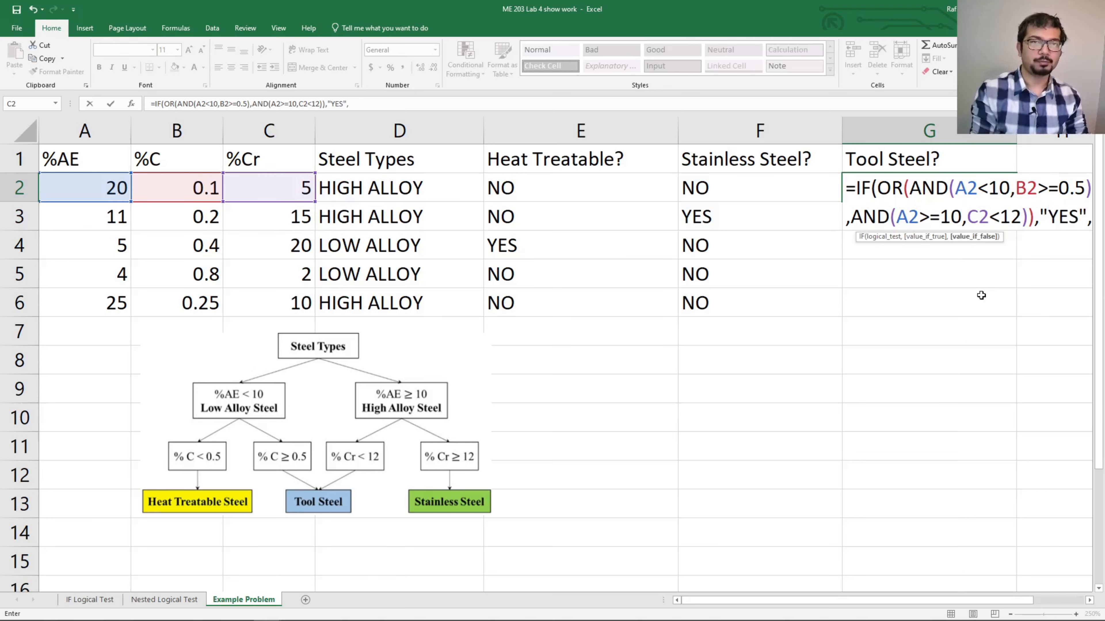
text(N)
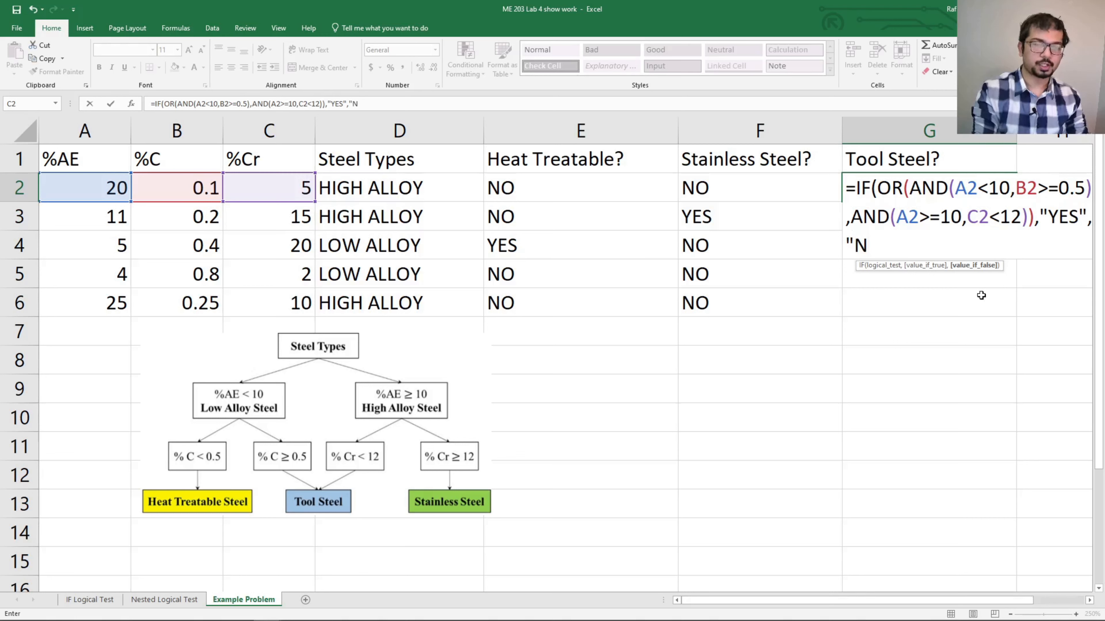
text(O"))
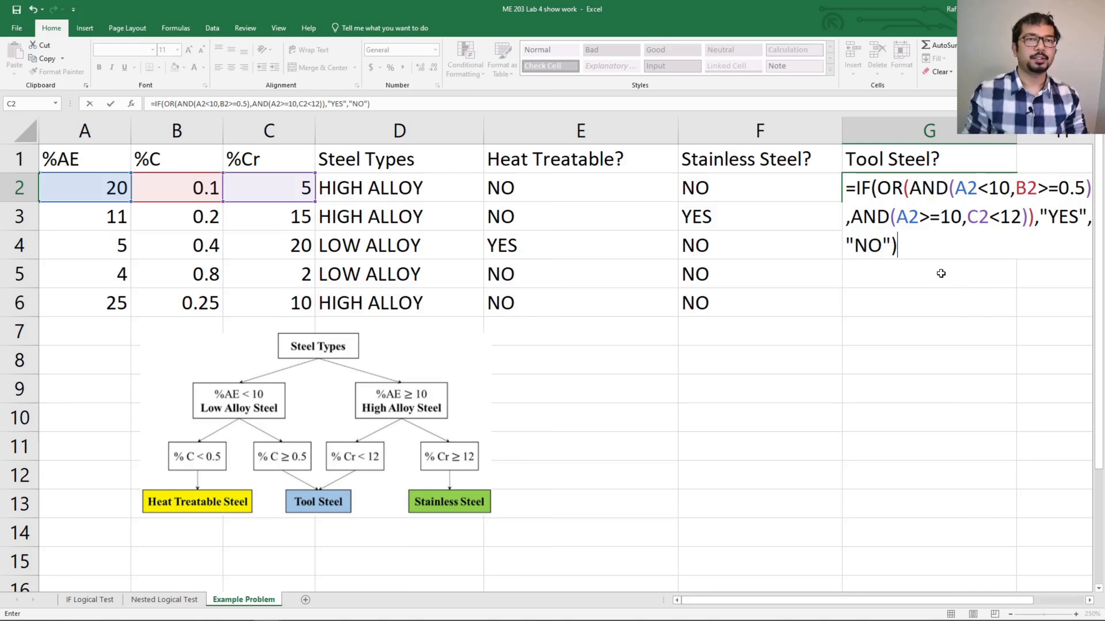
key(Return)
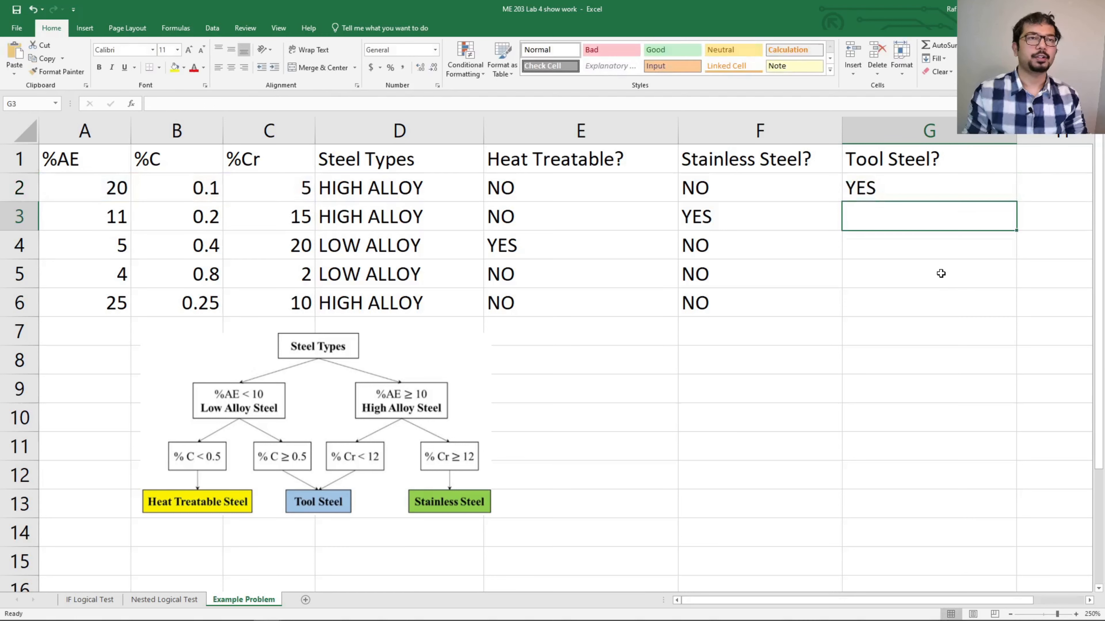
Check the G2 result against row 2's steel type and %Cr, and fill the formula down through G6.
click(926, 191)
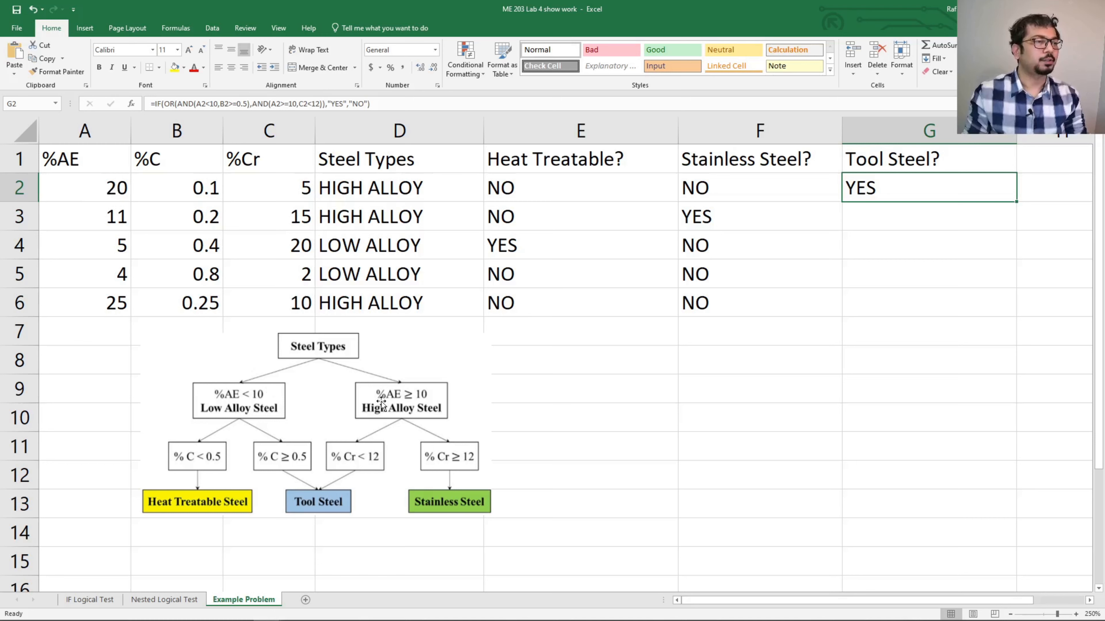
click(391, 197)
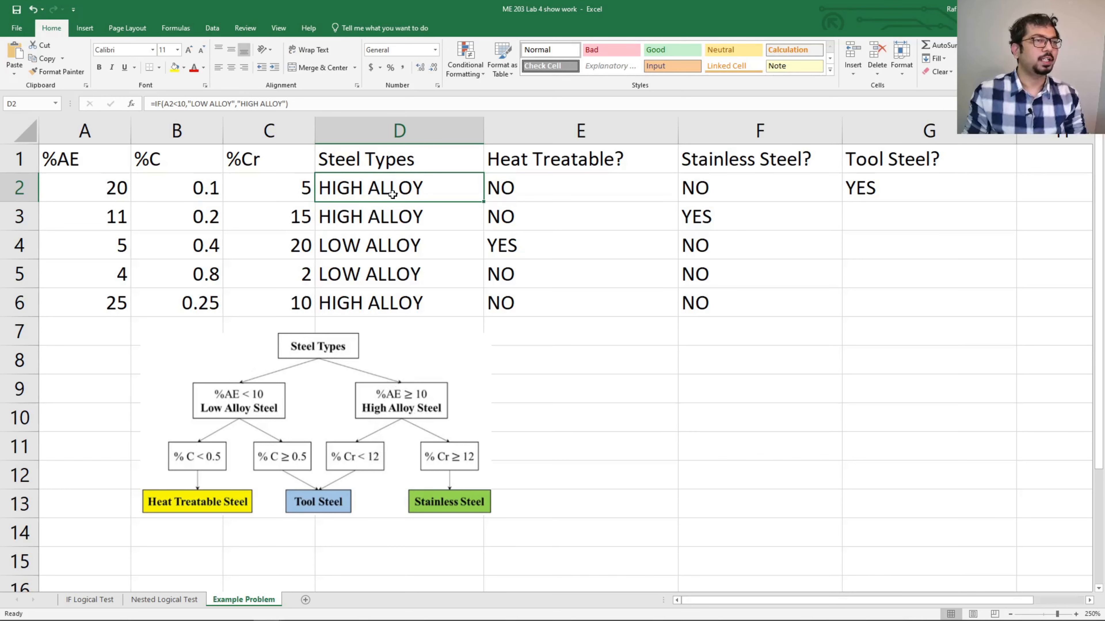
click(302, 188)
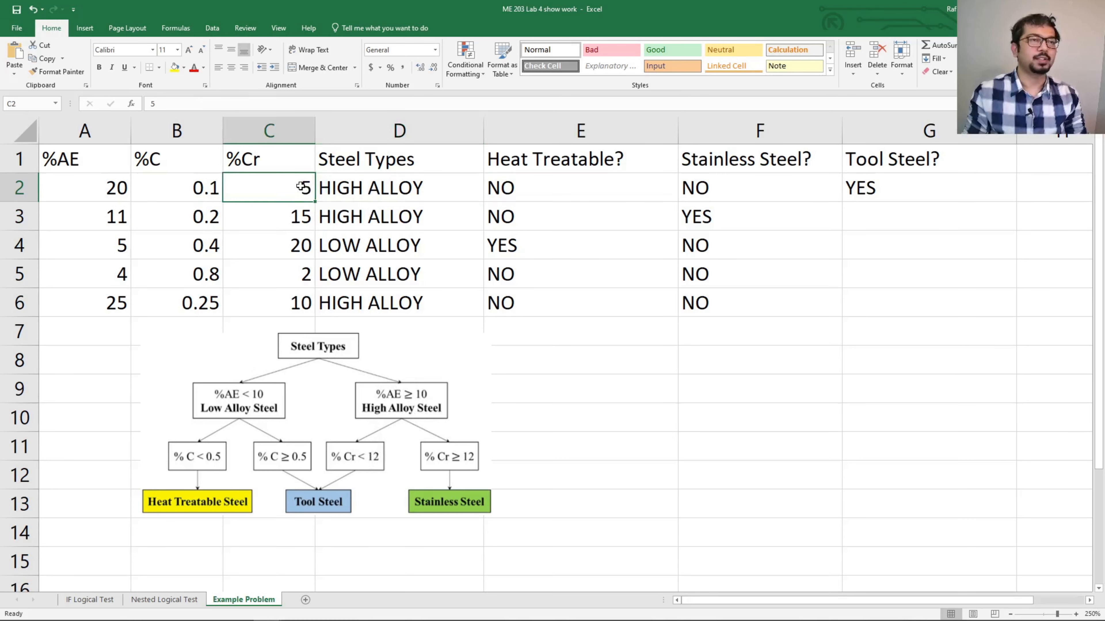
click(959, 186)
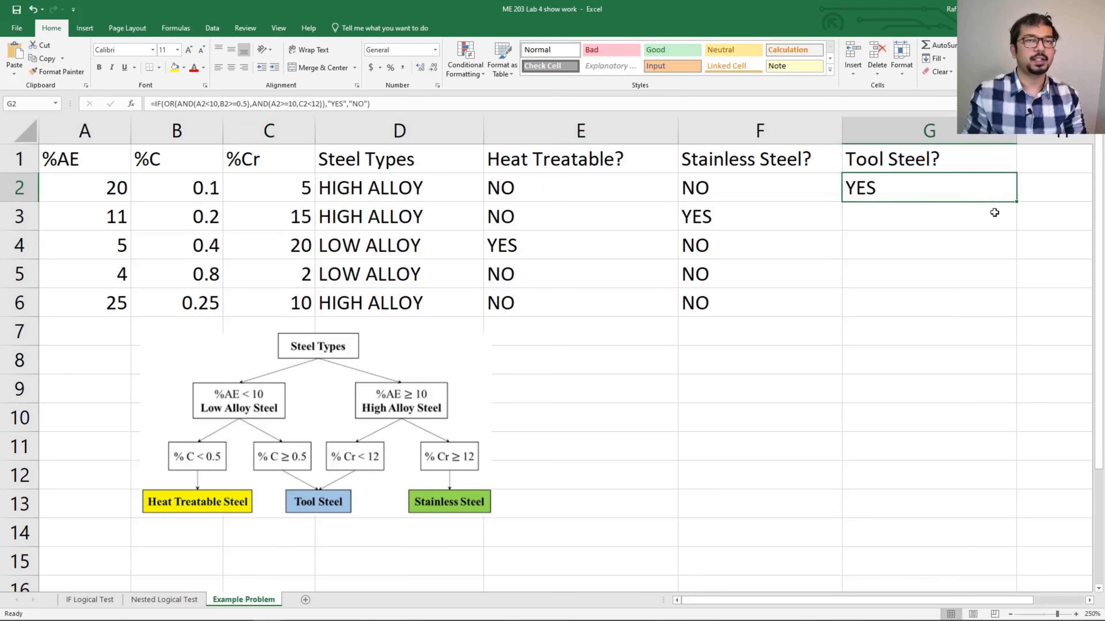
double_click(1018, 203)
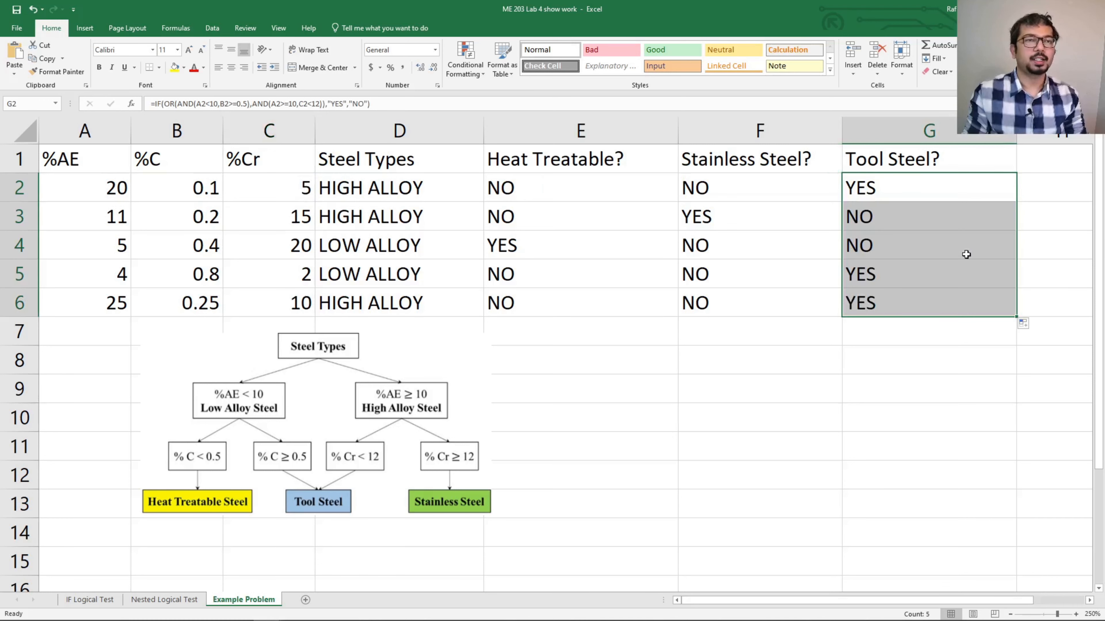
Check the Tool Steel result in G3 against row 3's steel type and %Cr value.
mouse_move(876, 223)
mouse_down()
mouse_move(875, 243)
mouse_move(883, 221)
mouse_up()
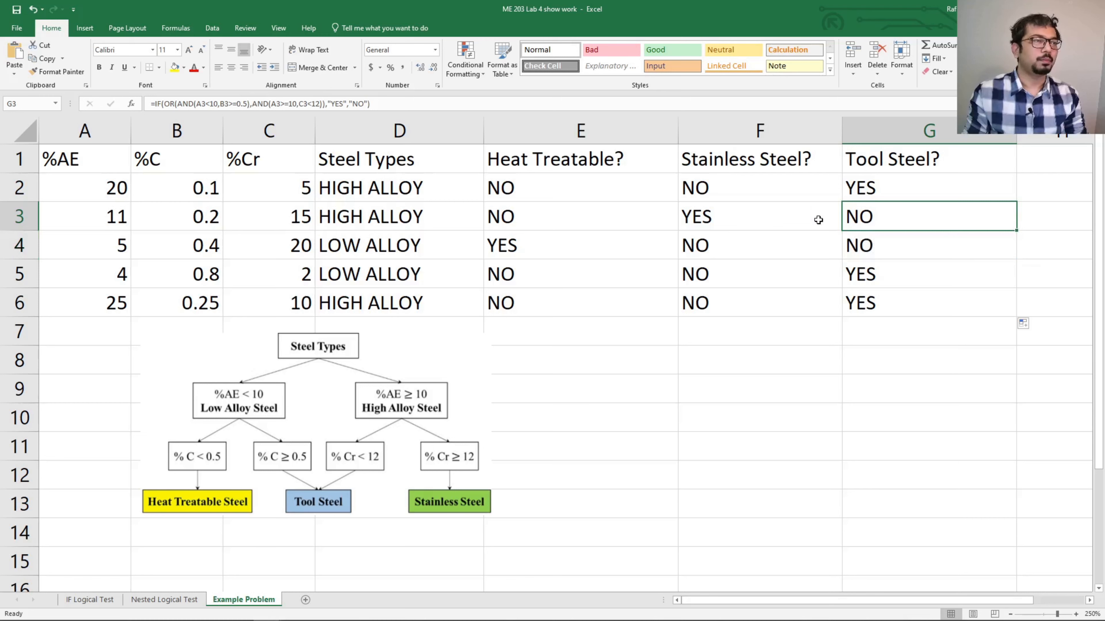
click(405, 218)
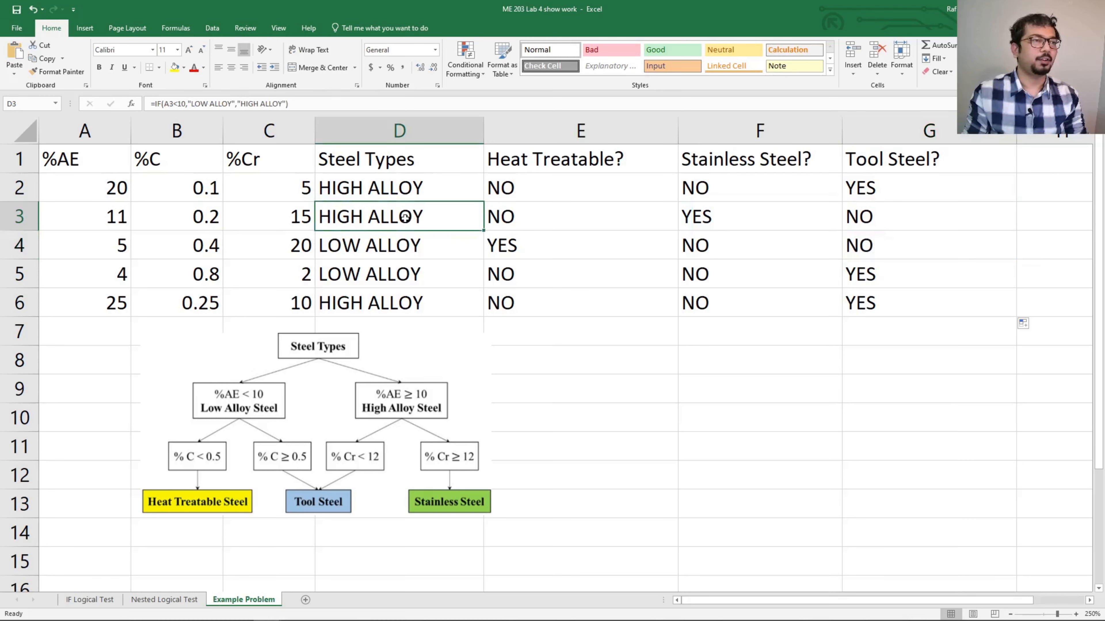
click(305, 212)
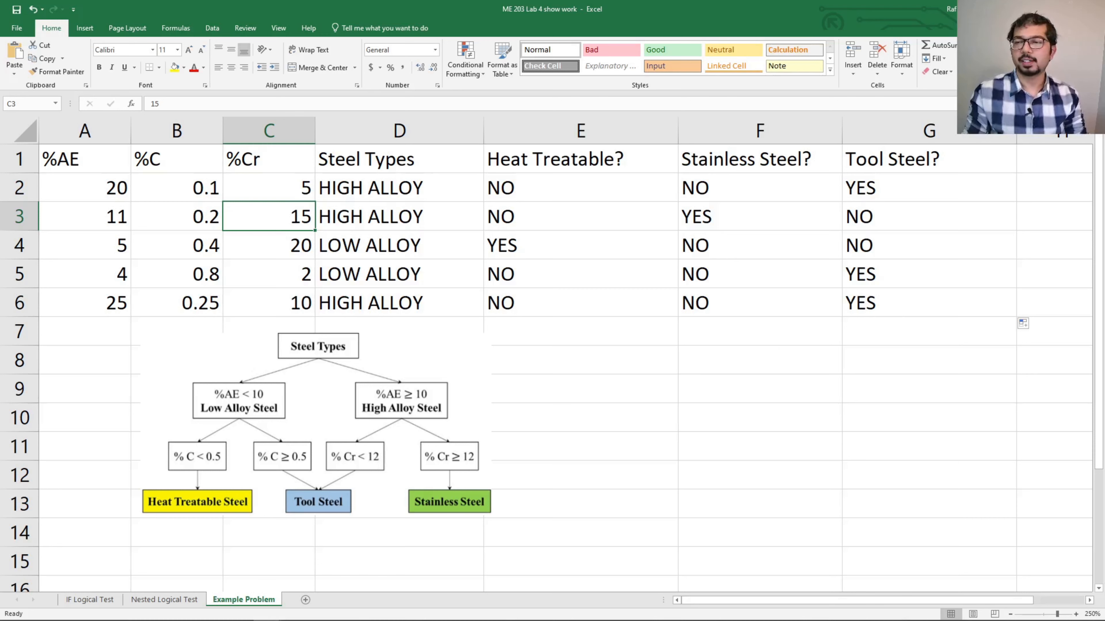
key(alt+Tab)
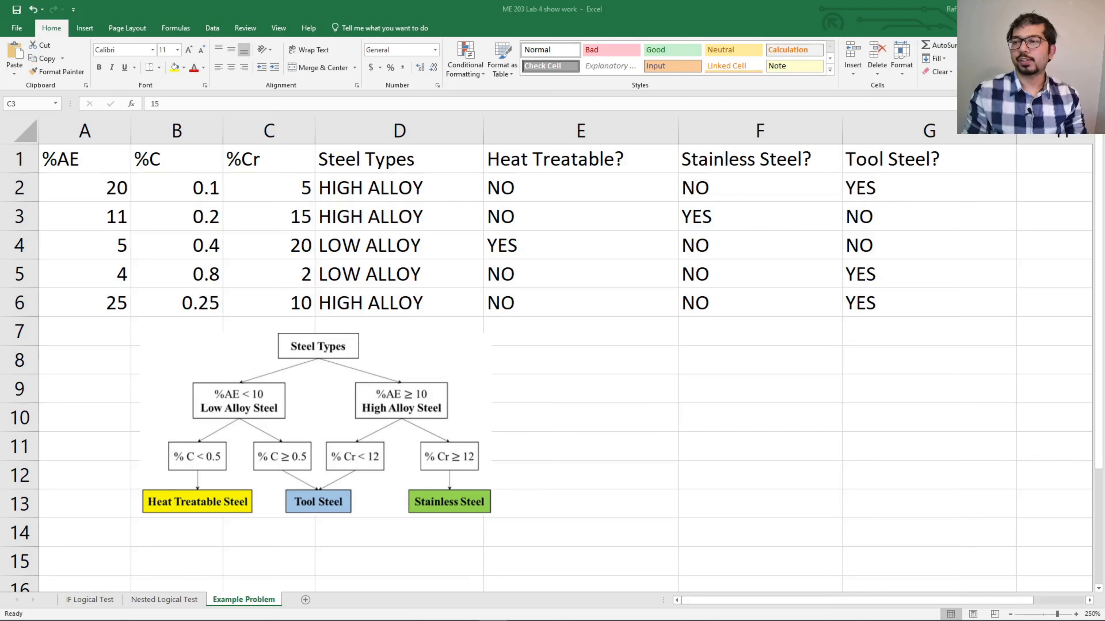